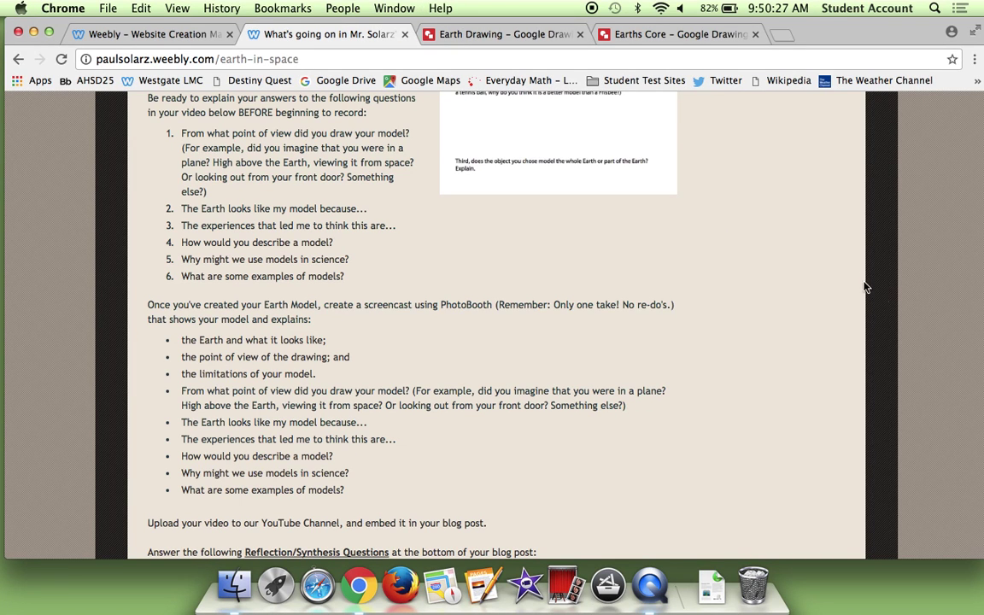
Step: Scroll up to the Earth Model image, then bring up the blue globe Earth Drawing
{"action": "scroll", "coordinate": [492, 325], "scroll_direction": "up", "scroll_amount": 5}
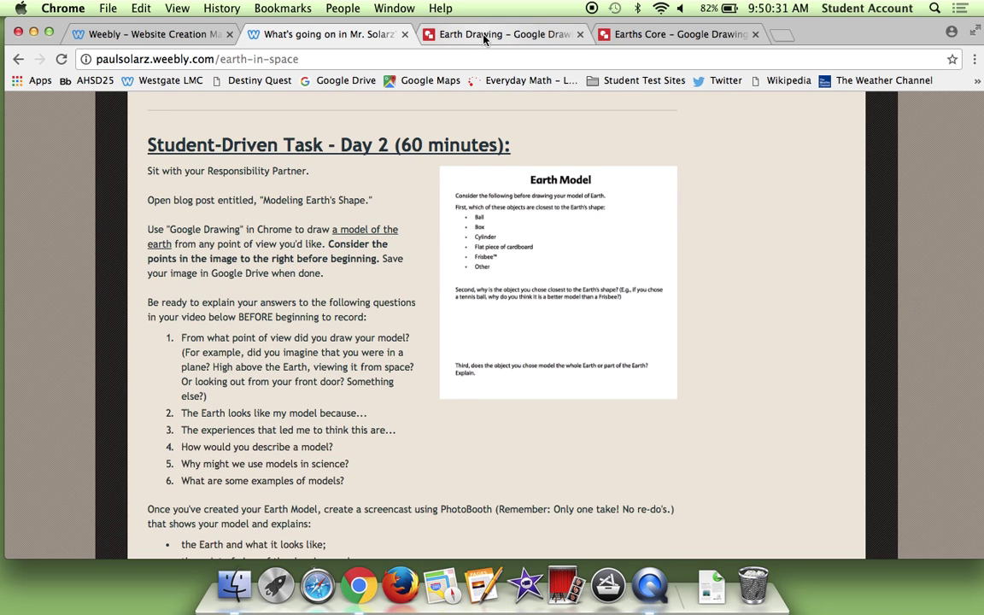
{"action": "left_click", "coordinate": [486, 38]}
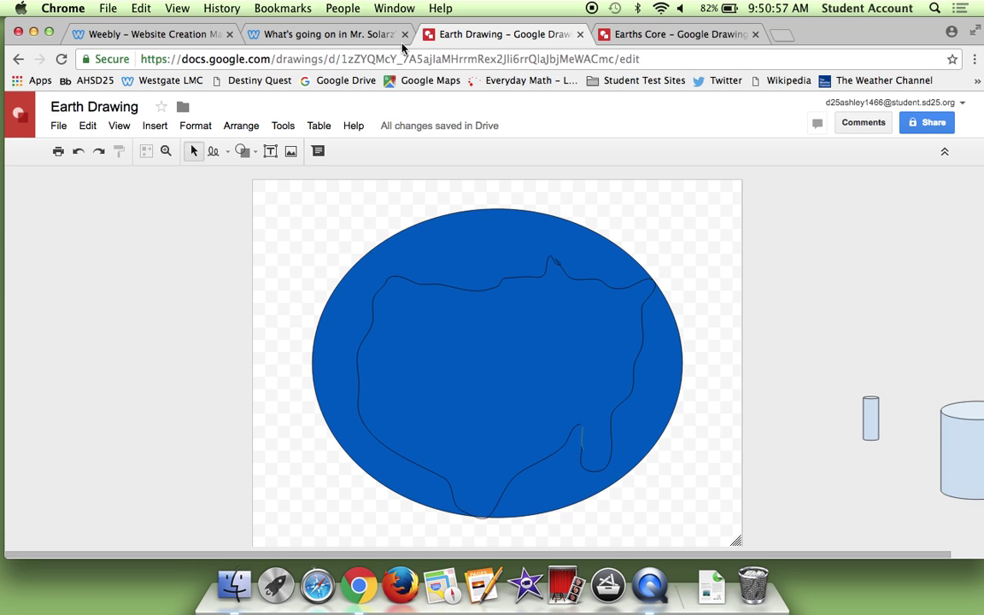
Step: Show the Earths Core layered diagram, then return to the task page and enlarge the Earth Model image
{"action": "left_click", "coordinate": [632, 36]}
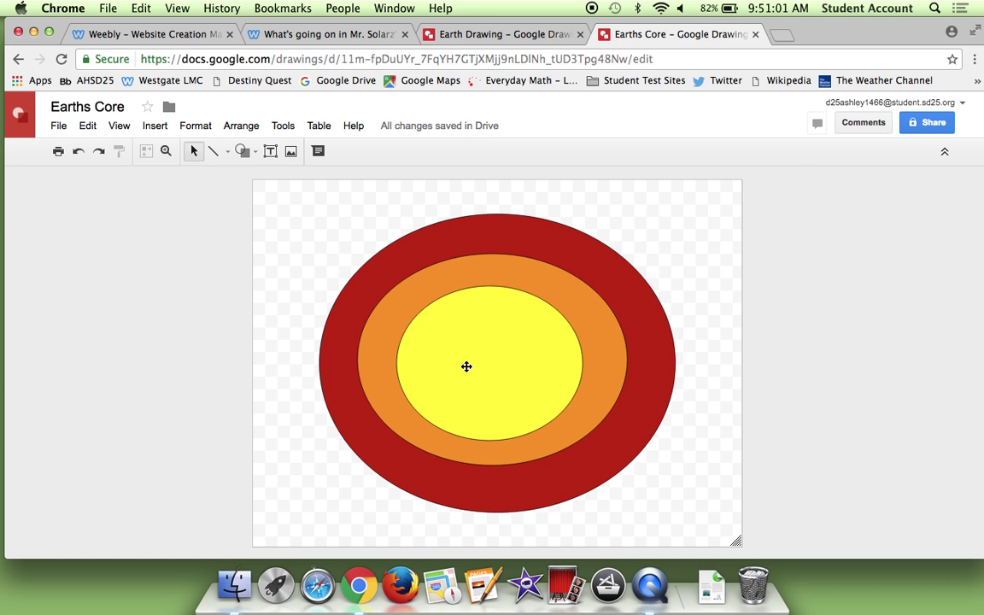
{"action": "left_click", "coordinate": [147, 34]}
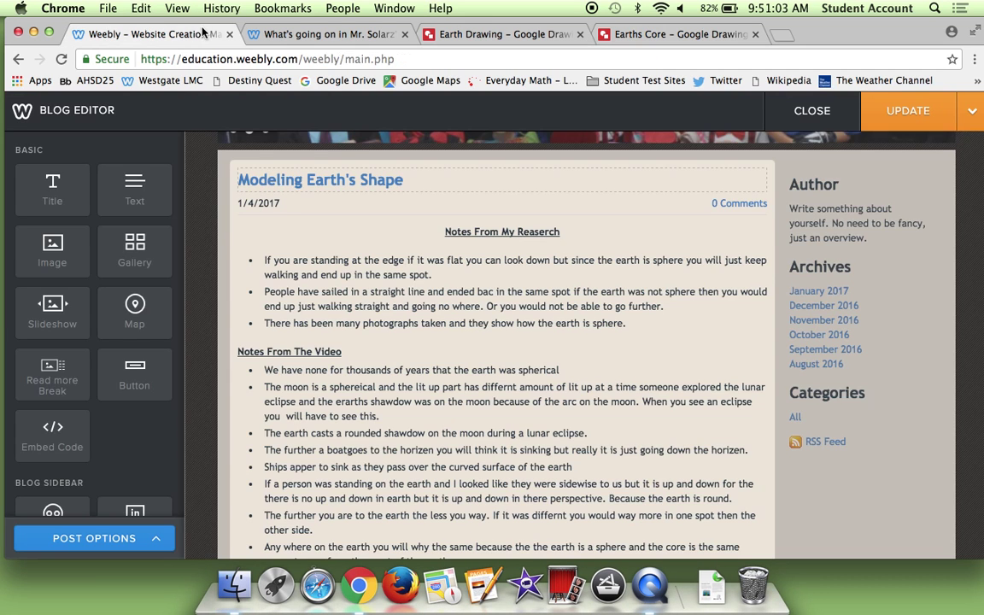
{"action": "left_click", "coordinate": [329, 35]}
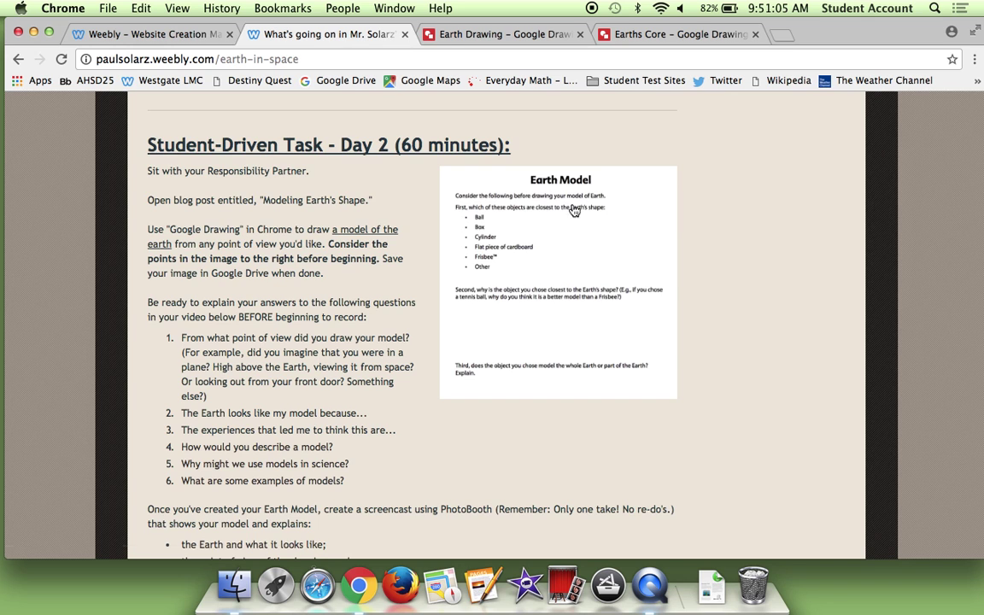
{"action": "left_click", "coordinate": [577, 233]}
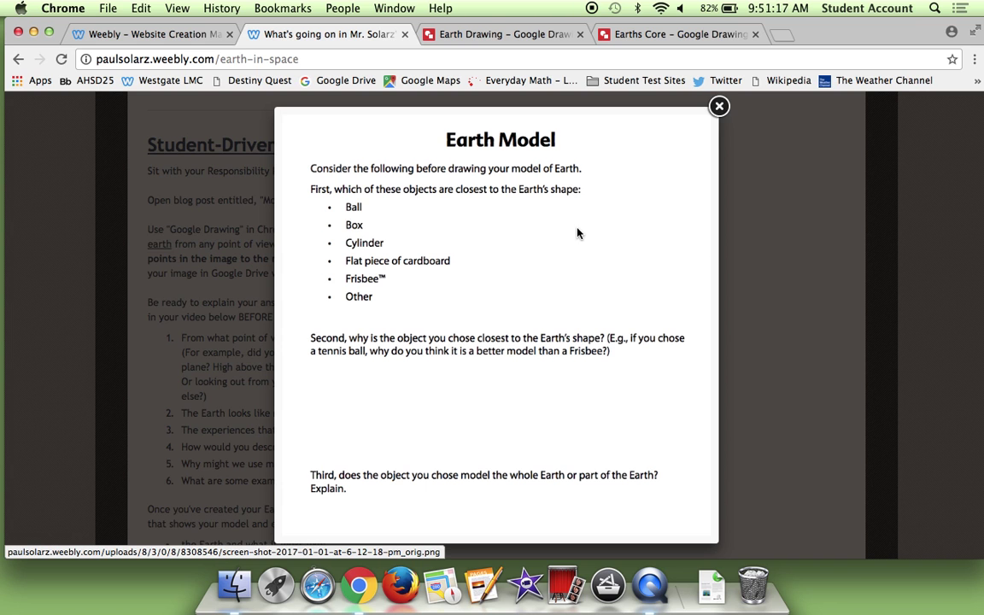
Step: Close the enlarged Earth Model image and return to the blue globe Earth Drawing
{"action": "left_click", "coordinate": [719, 106]}
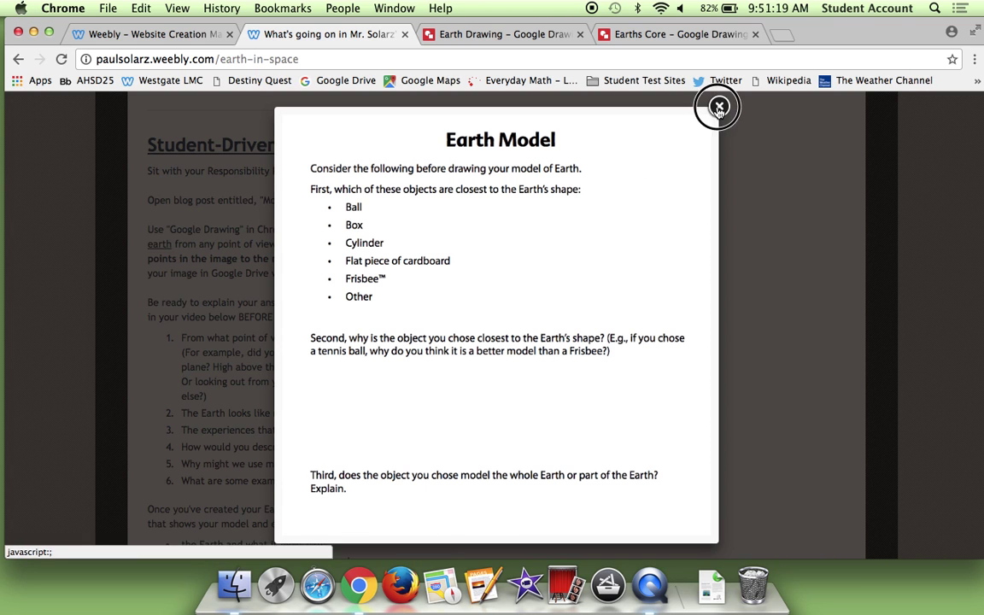
{"action": "left_click", "coordinate": [494, 34]}
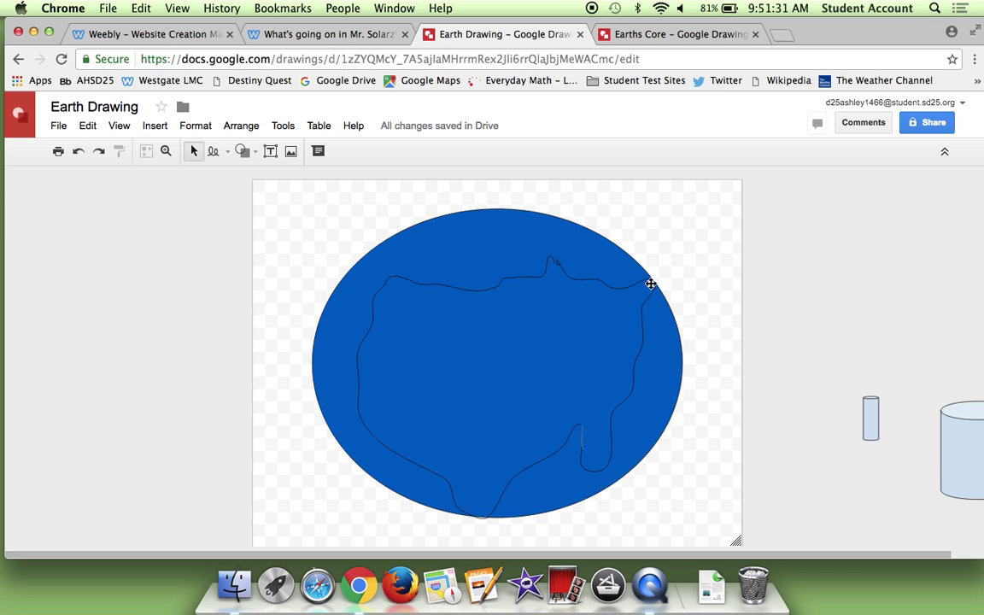
Step: Review the task page's screencast requirements and YouTube upload line, then return to the Earth Drawing
{"action": "left_click", "coordinate": [129, 36]}
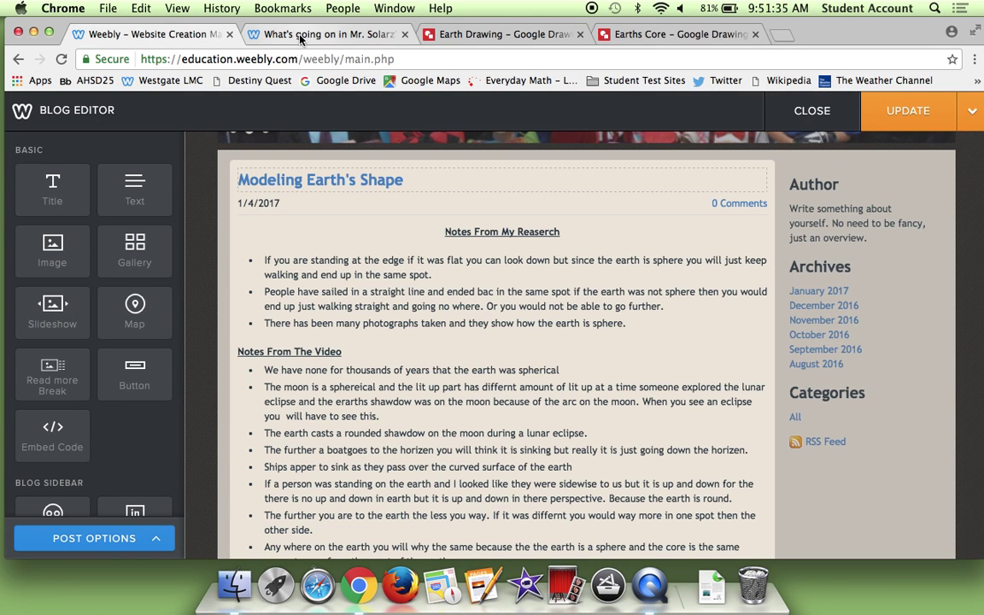
{"action": "left_click", "coordinate": [487, 35]}
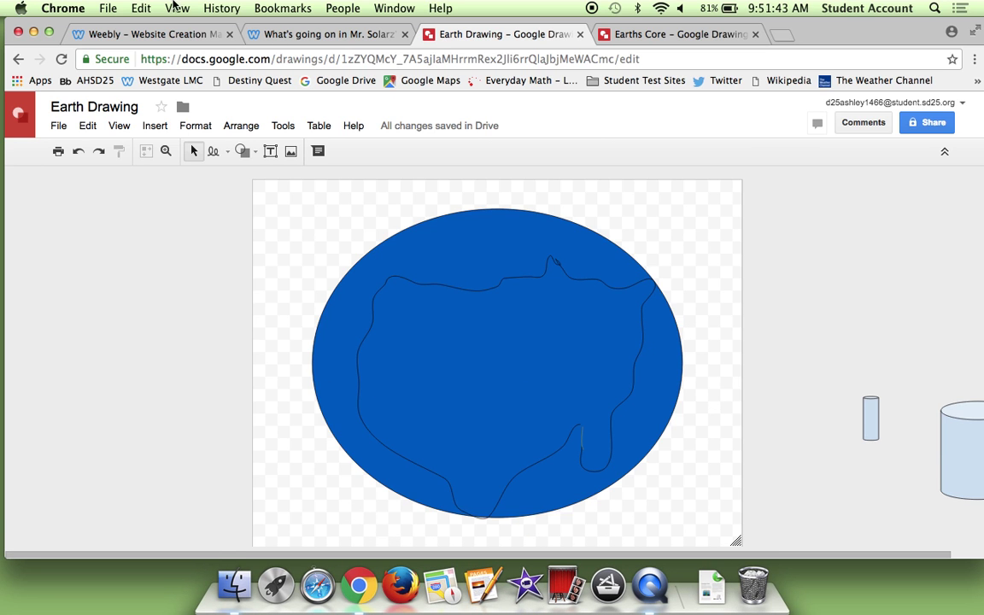
{"action": "left_click", "coordinate": [142, 32]}
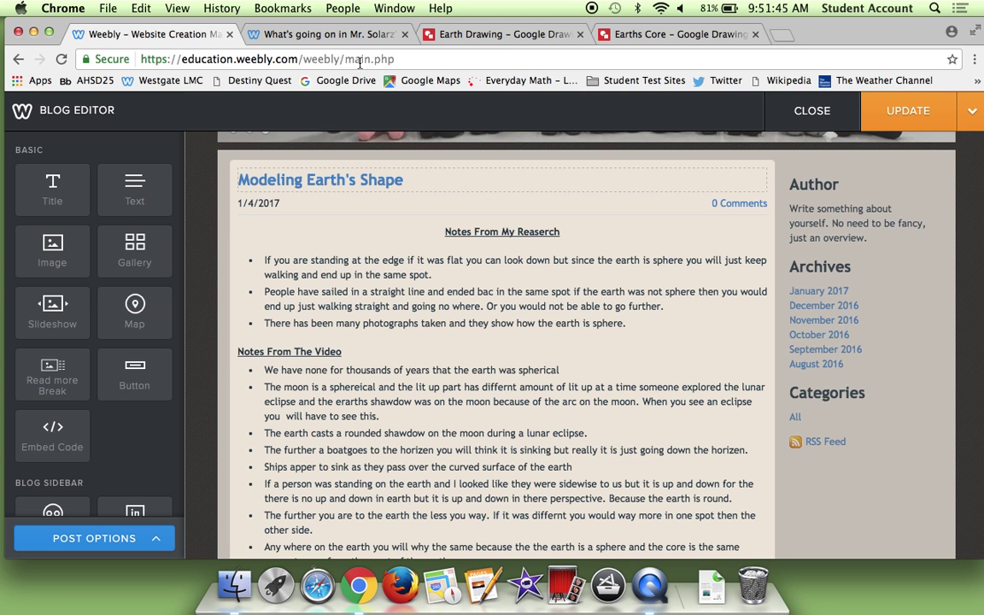
{"action": "left_click", "coordinate": [282, 34]}
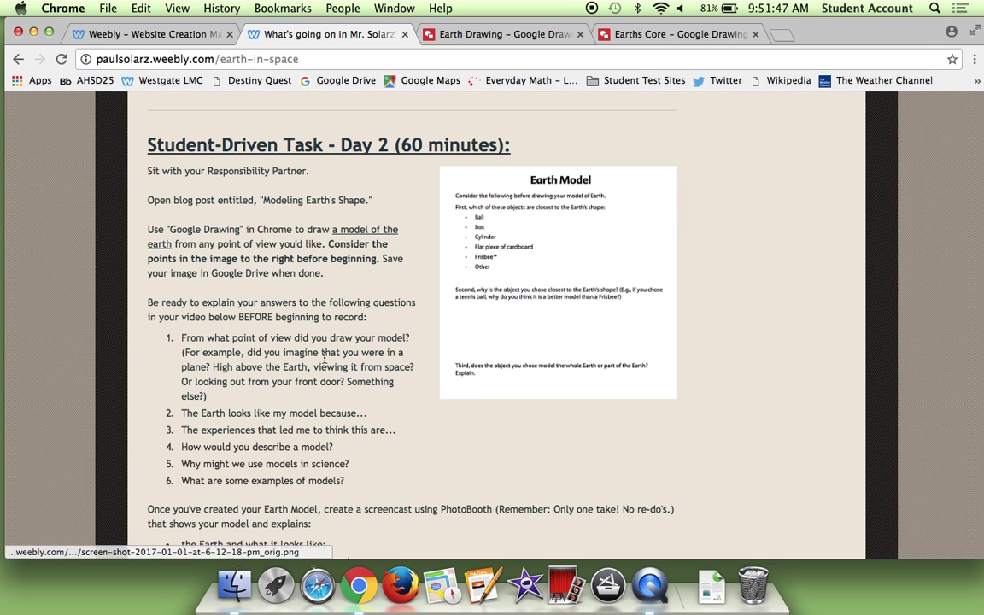
{"action": "scroll", "coordinate": [932, 368], "scroll_direction": "down", "scroll_amount": 5}
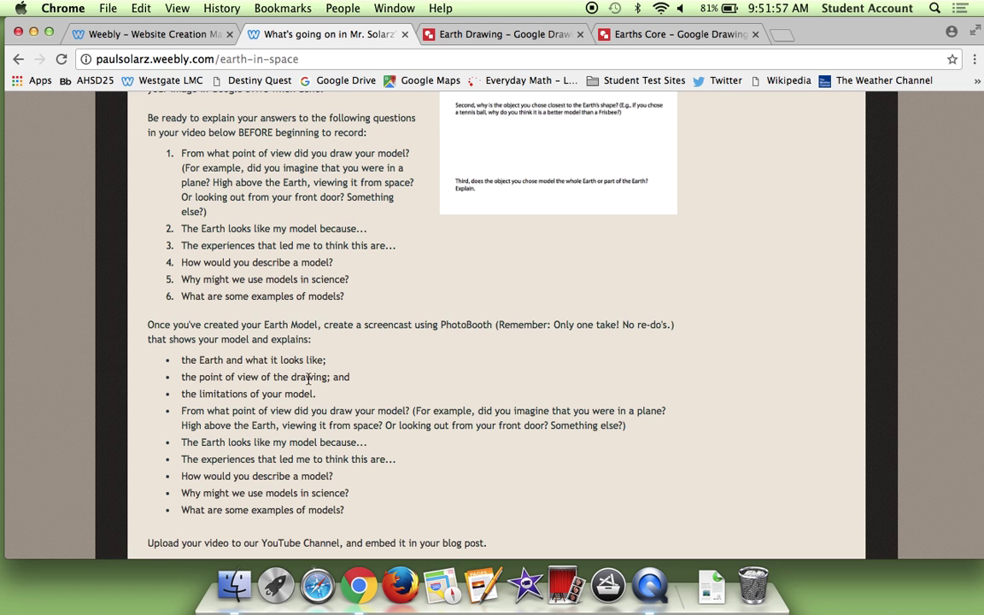
{"action": "left_click", "coordinate": [502, 35]}
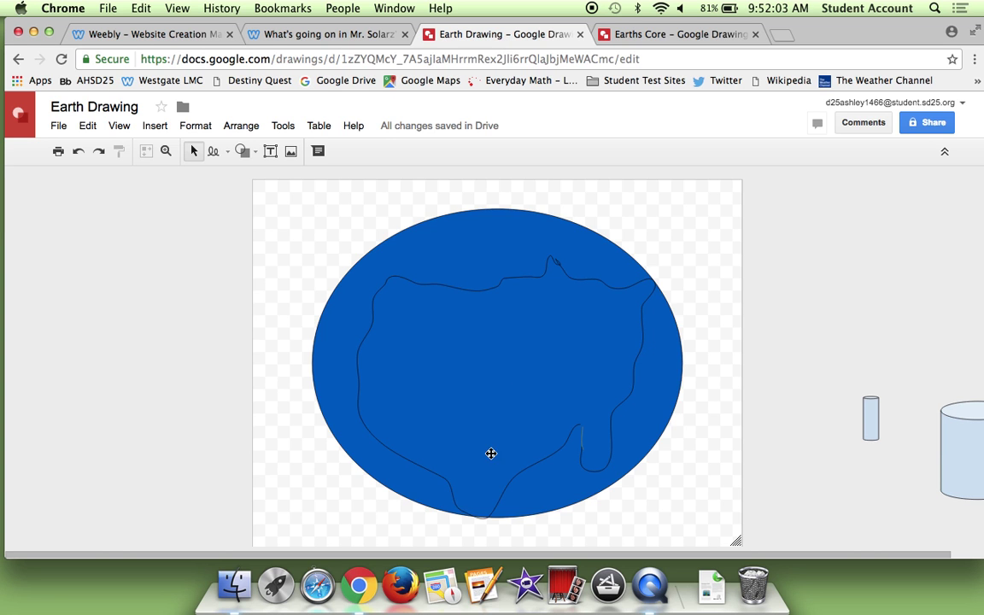
Step: Show the Earths Core diagram, check the task page, then return to the blue globe Earth Drawing
{"action": "left_click", "coordinate": [694, 33]}
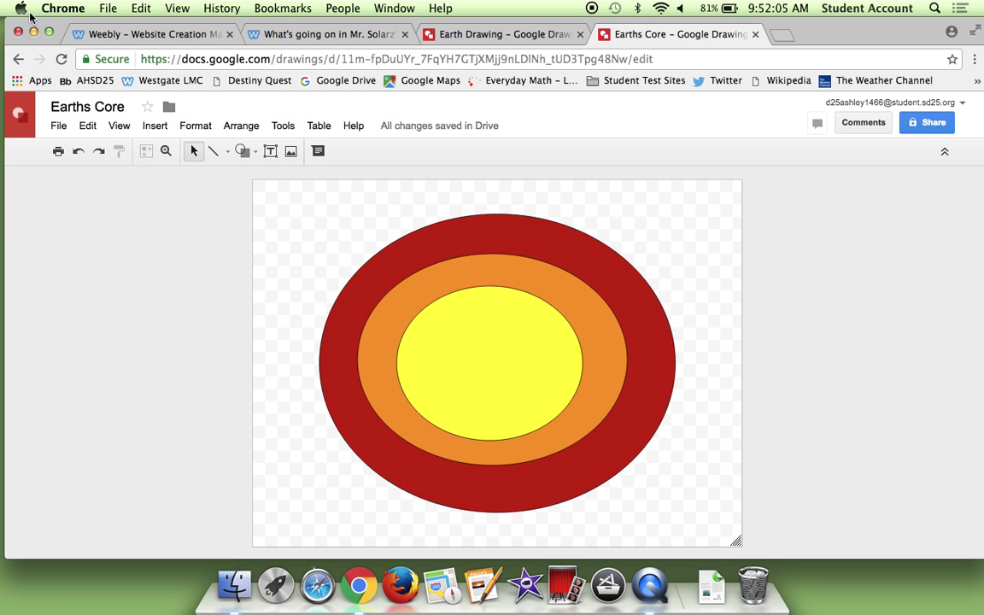
{"action": "left_click", "coordinate": [97, 33]}
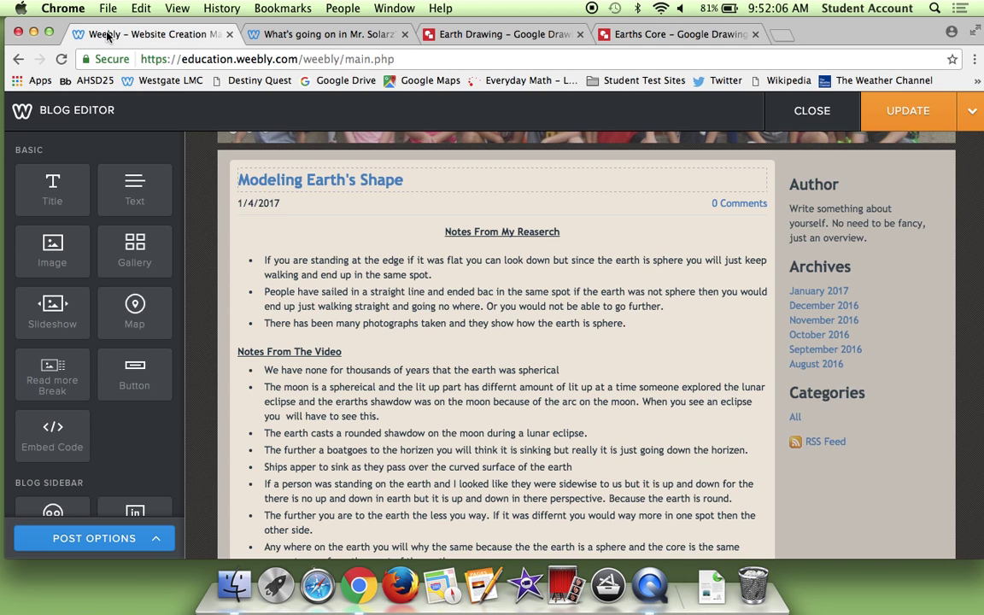
{"action": "left_click", "coordinate": [315, 37]}
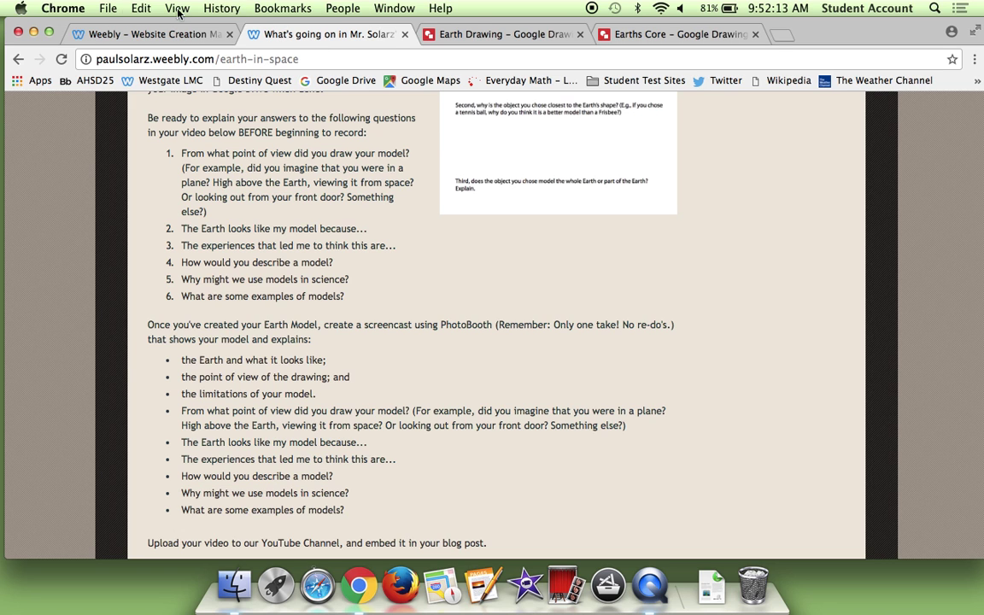
{"action": "left_click", "coordinate": [469, 34]}
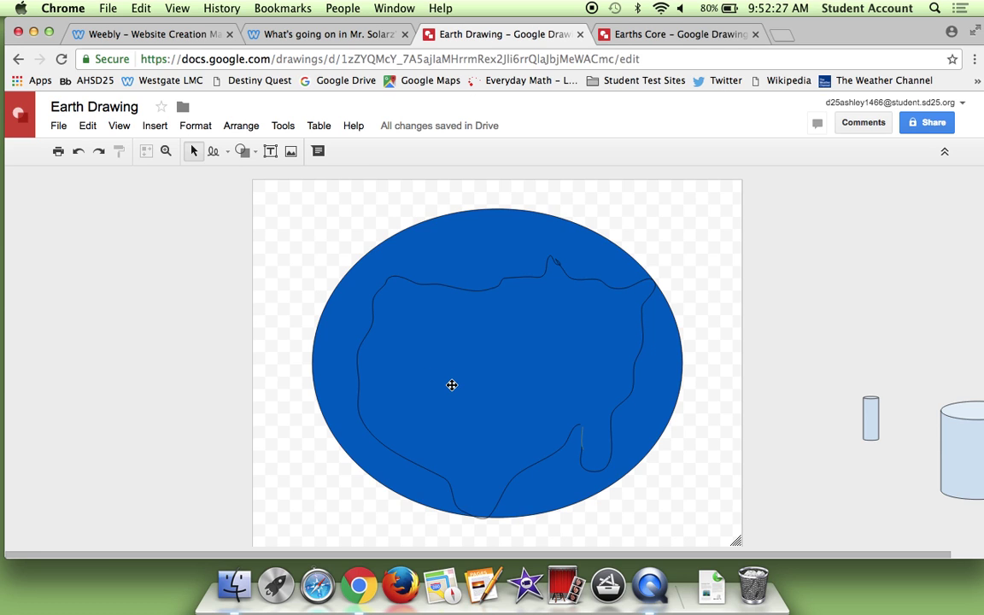
Step: Recentre the orange middle layer inside the red ellipse on the Earths Core diagram
{"action": "left_click", "coordinate": [602, 34]}
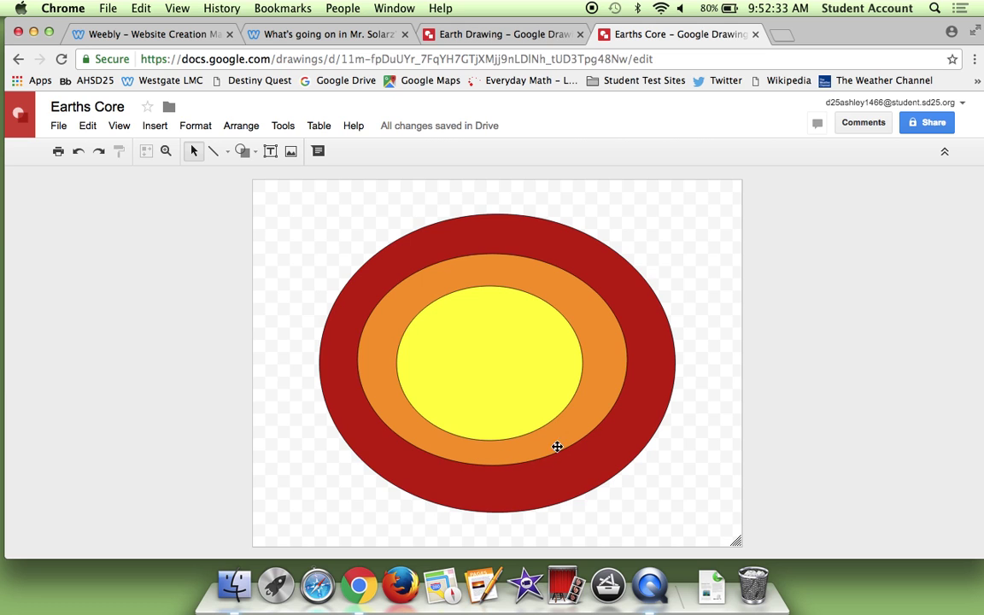
{"action": "left_click", "coordinate": [595, 398]}
{"action": "left_click_drag", "start_coordinate": [527, 440], "coordinate": [536, 460]}
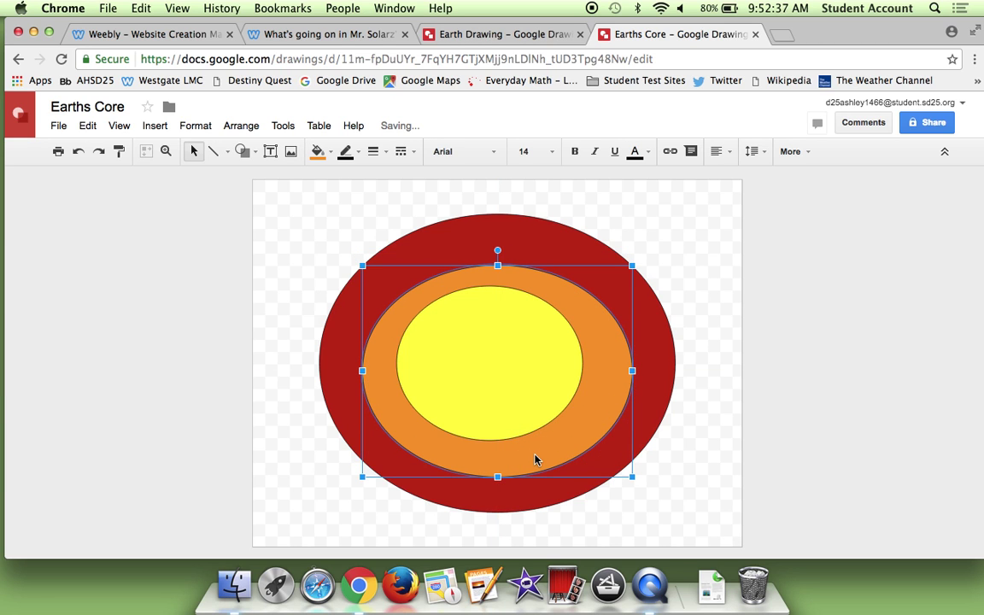
{"action": "left_click_drag", "start_coordinate": [535, 459], "coordinate": [530, 450]}
{"action": "left_click", "coordinate": [867, 442]}
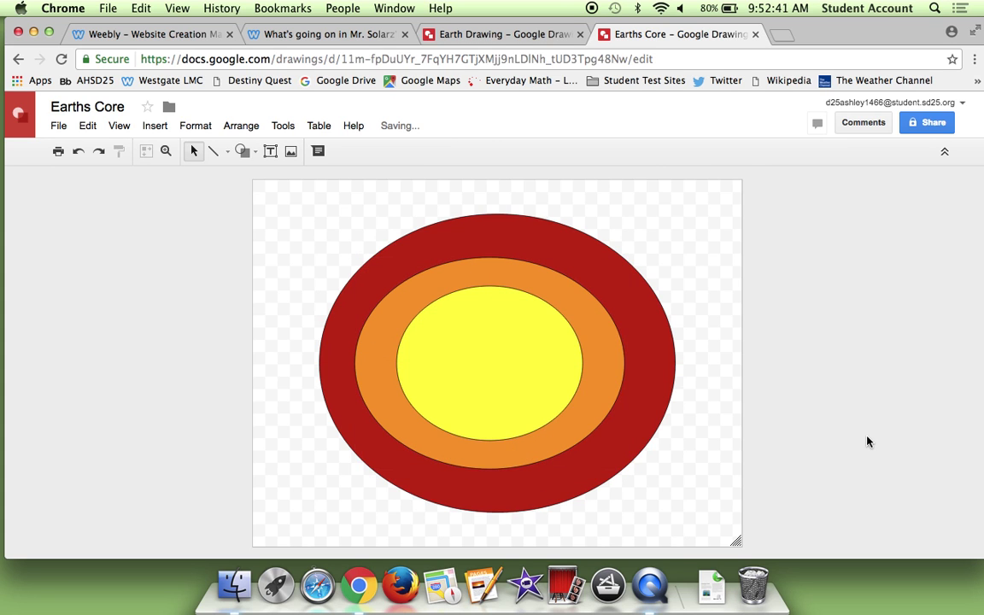
{"action": "left_click", "coordinate": [604, 384]}
{"action": "left_click_drag", "start_coordinate": [597, 377], "coordinate": [607, 378]}
Step: Shift the yellow inner core slightly right, then bring up the class assignment page
{"action": "left_click", "coordinate": [500, 380]}
{"action": "left_click_drag", "start_coordinate": [504, 376], "coordinate": [515, 378]}
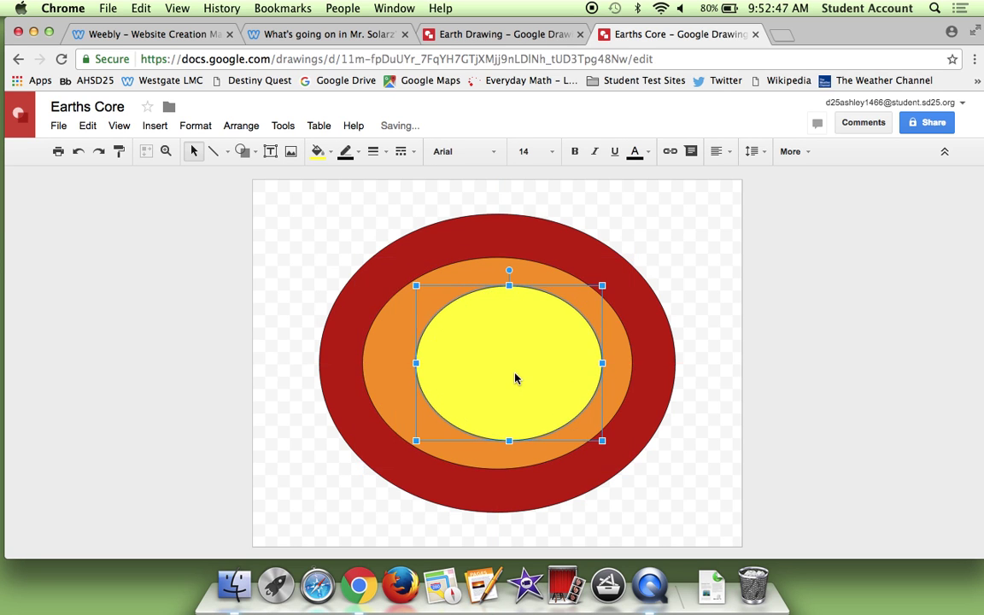
{"action": "left_click", "coordinate": [329, 34]}
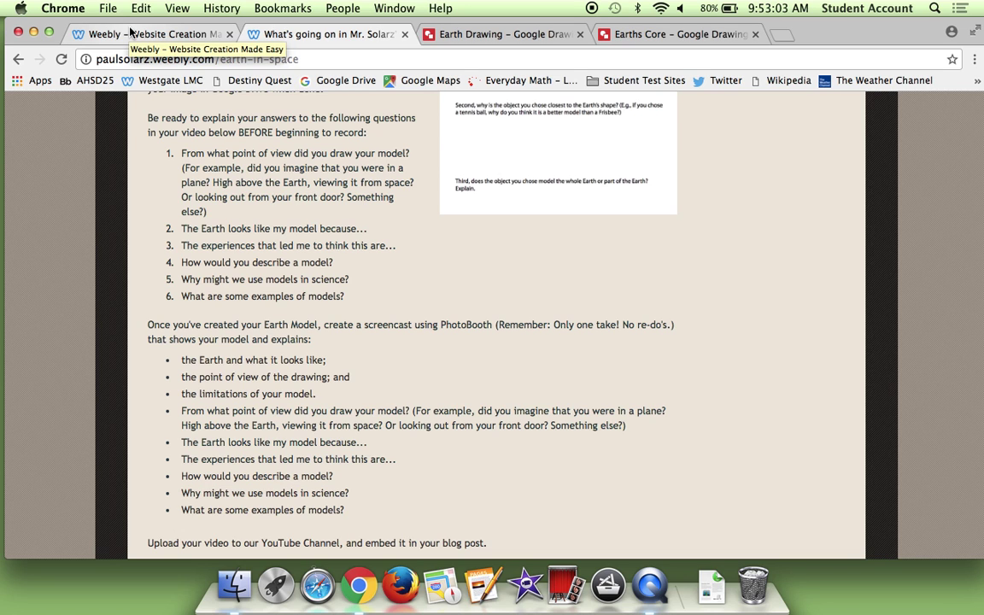
Step: Go back to the Earth Drawing showing the blue globe with its North America outline
{"action": "left_click", "coordinate": [462, 35]}
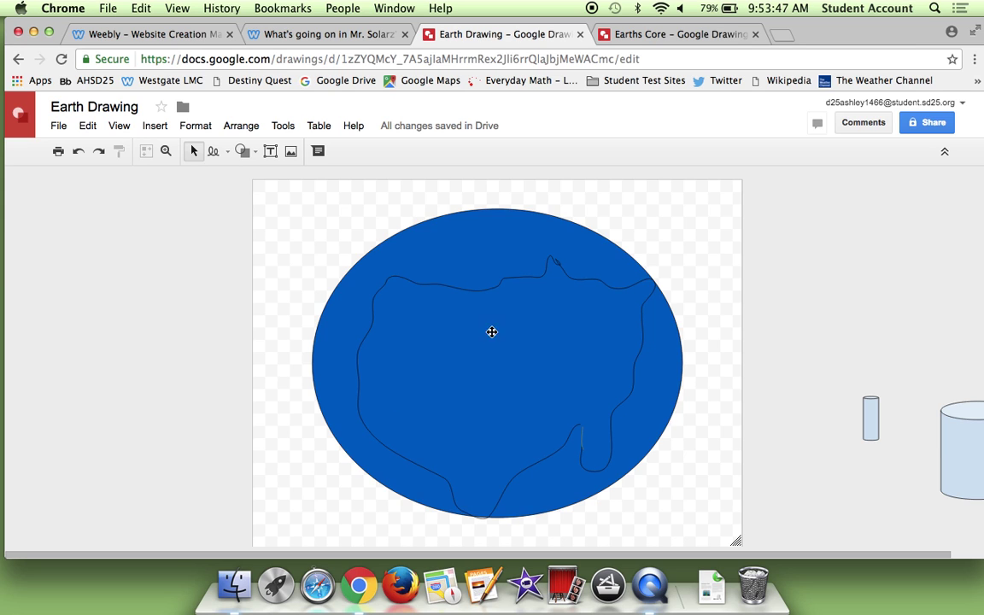
Step: Move the yellow inner core a little left within the orange layer on Earths Core
{"action": "left_click", "coordinate": [648, 34]}
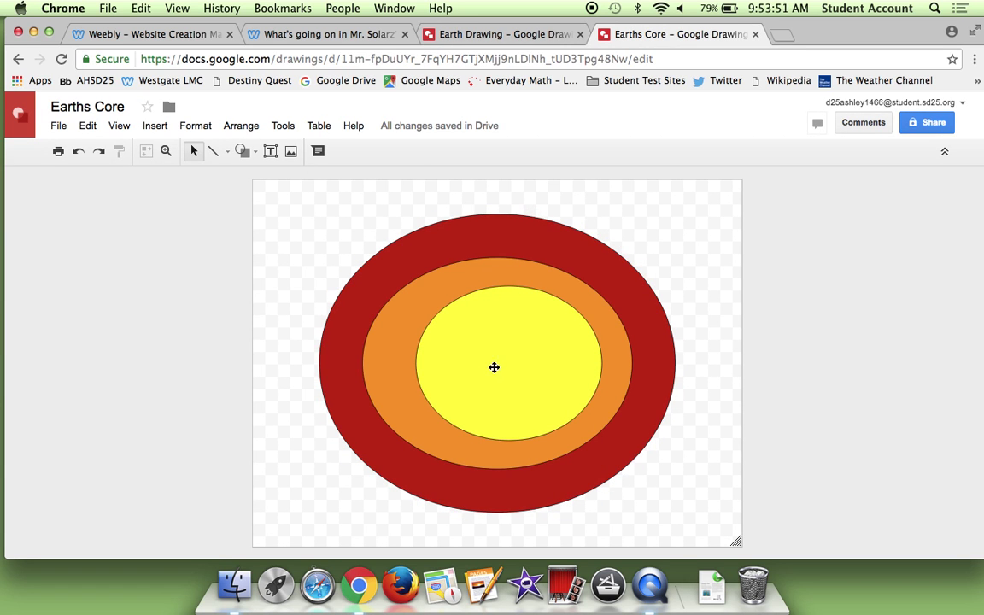
{"action": "left_click", "coordinate": [463, 363]}
{"action": "left_click_drag", "start_coordinate": [461, 362], "coordinate": [500, 368]}
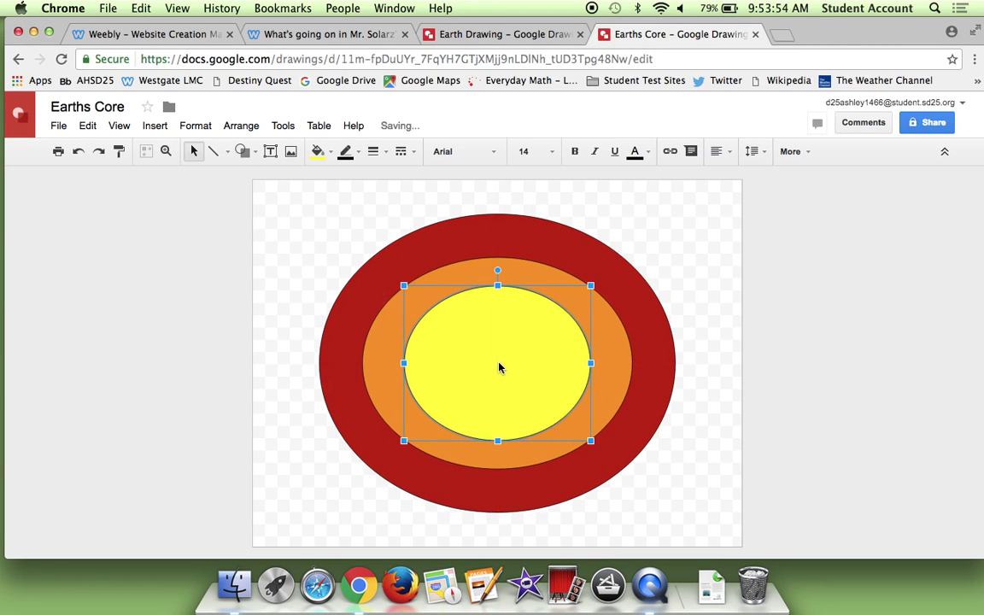
{"action": "left_click", "coordinate": [871, 332]}
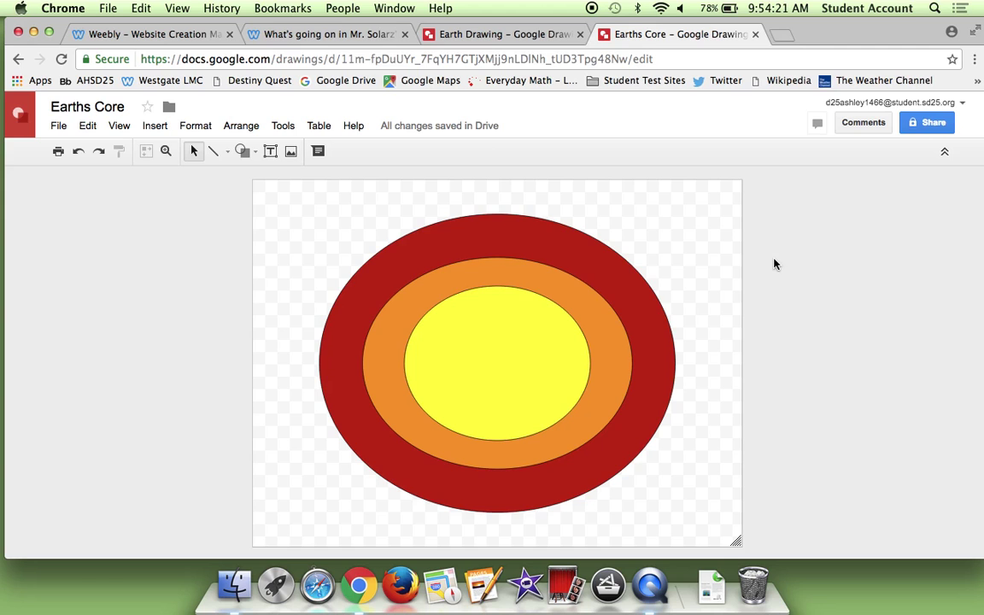
Step: Recheck the assignment questions, then select and deselect the blue globe ellipse in Earth Drawing
{"action": "left_click", "coordinate": [294, 34]}
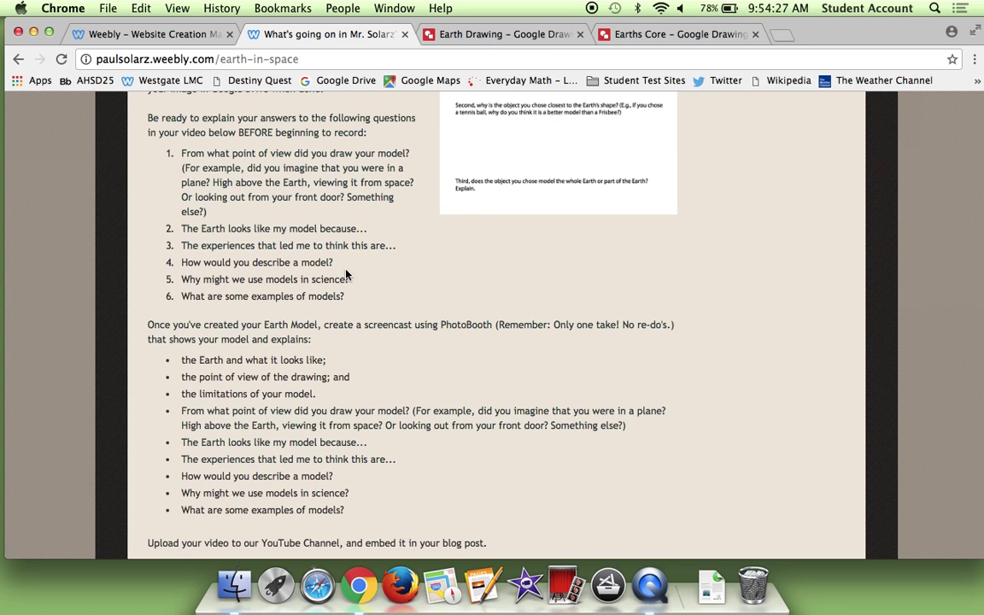
{"action": "left_click", "coordinate": [475, 36]}
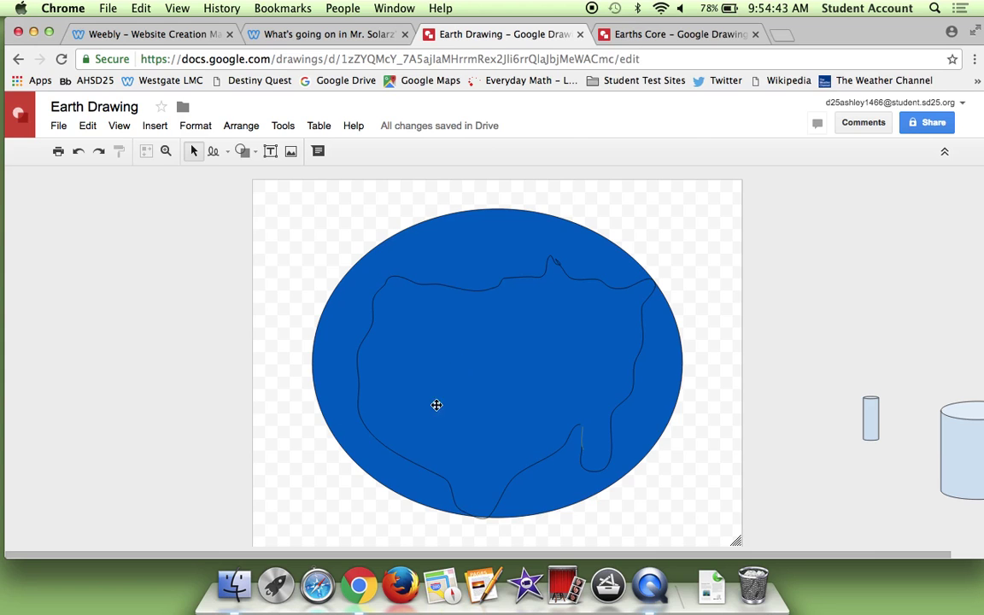
{"action": "left_click", "coordinate": [415, 386]}
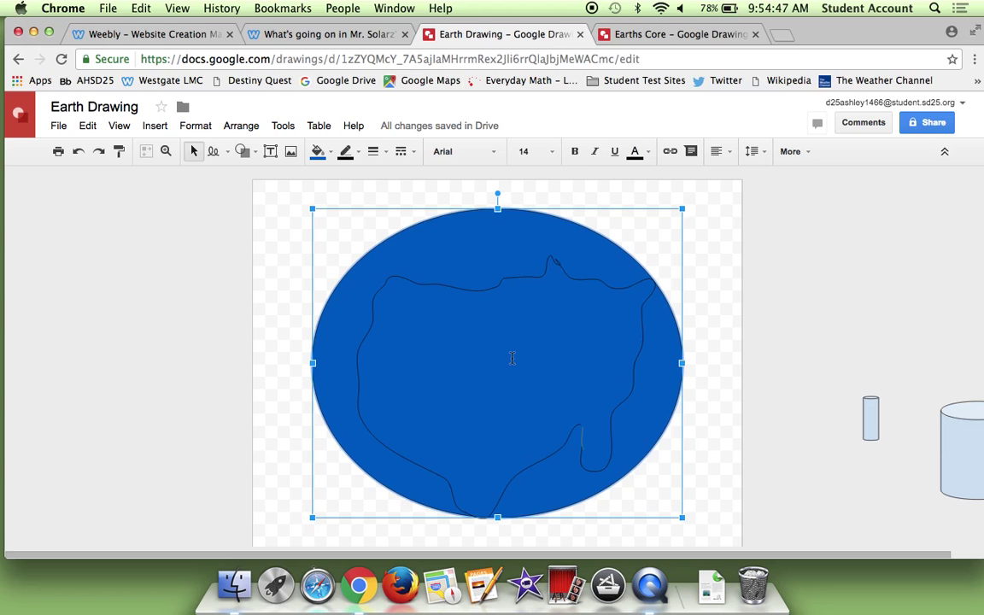
{"action": "left_click", "coordinate": [862, 324]}
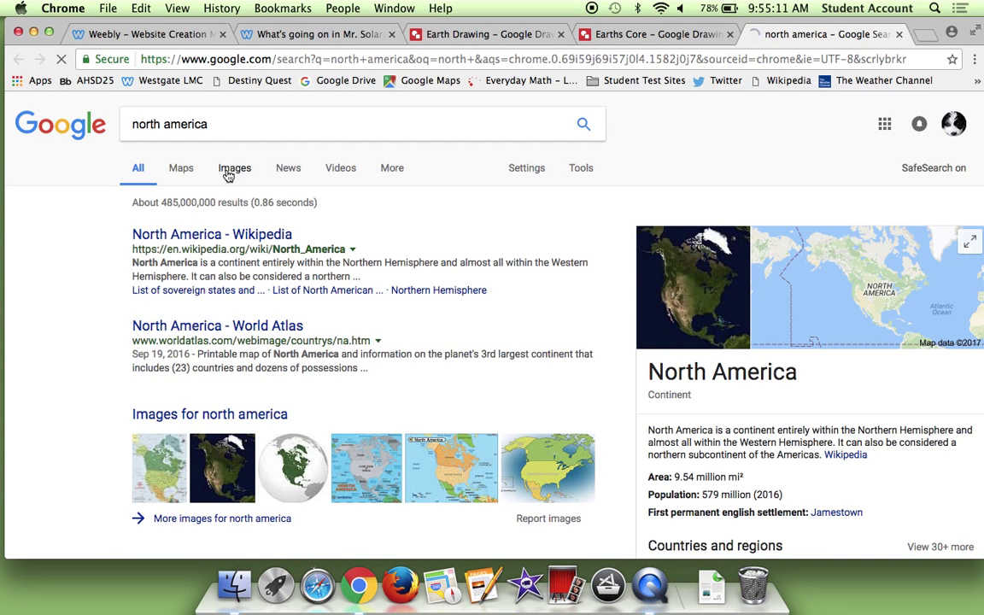
Step: Browse Google image results for 'north america' and preview a United States map, then return to the drawing
{"action": "left_click", "coordinate": [229, 175]}
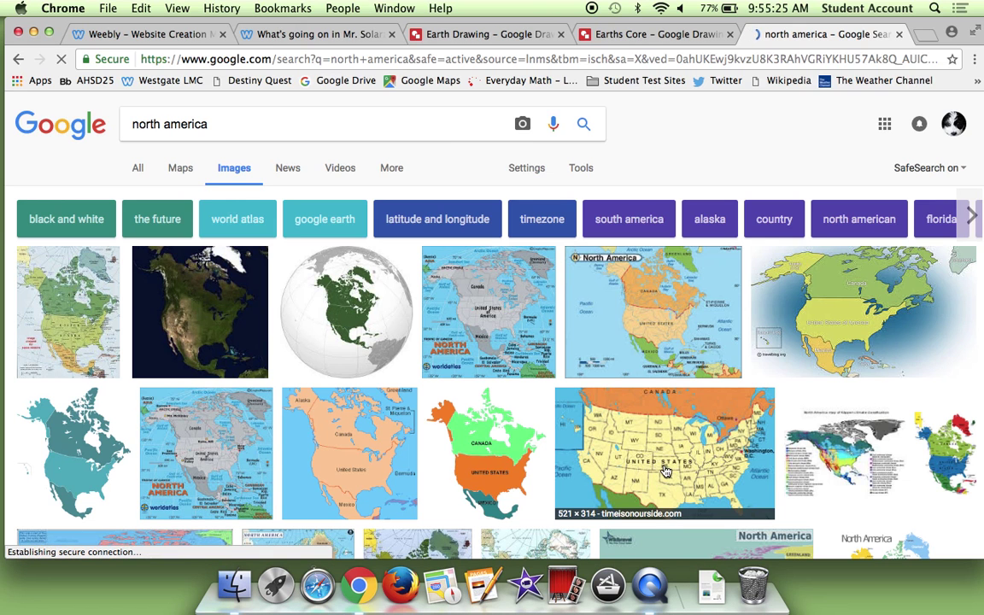
{"action": "scroll", "coordinate": [665, 470], "scroll_direction": "down", "scroll_amount": 5}
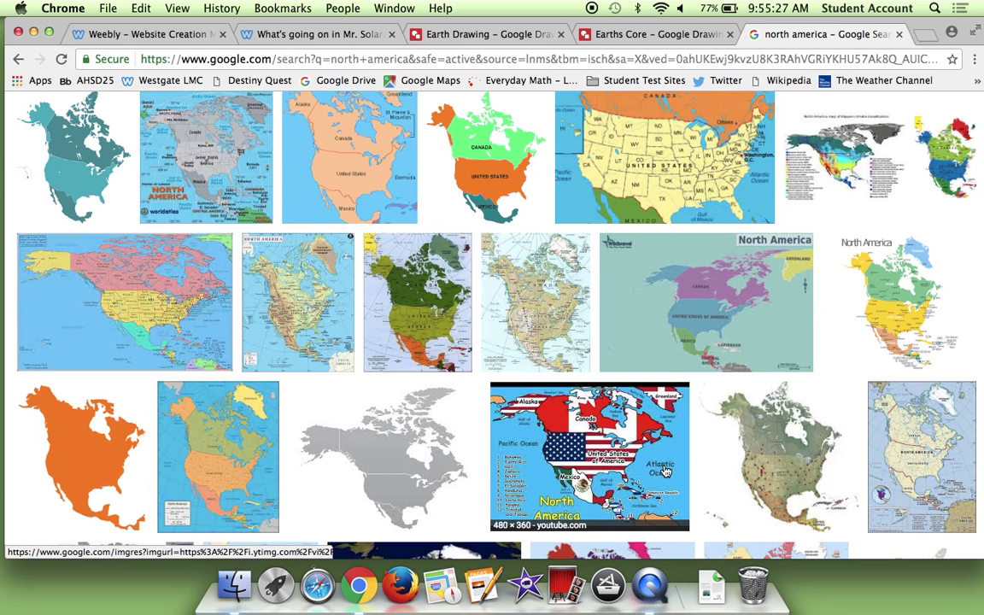
{"action": "left_click", "coordinate": [639, 189]}
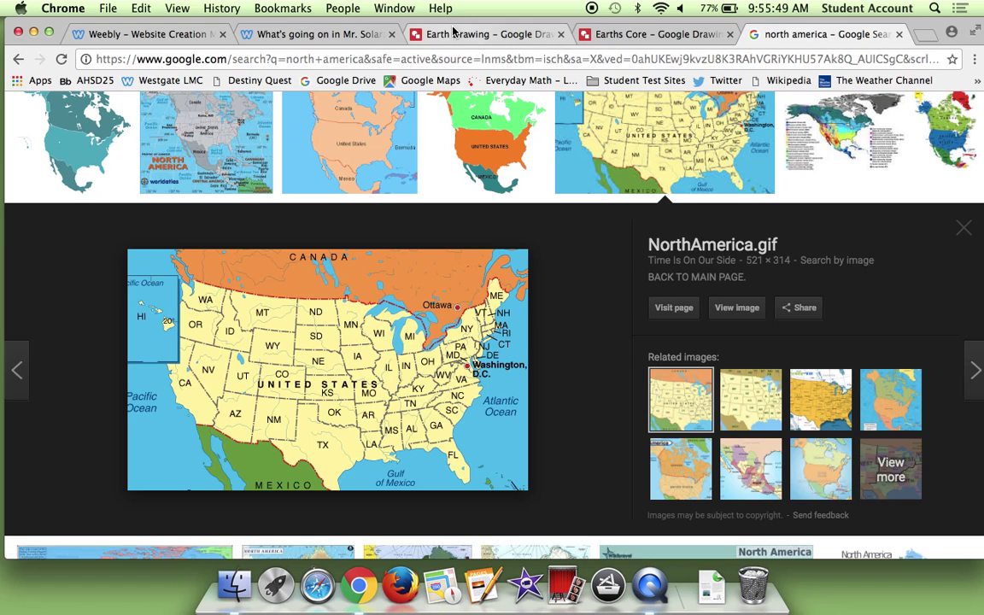
{"action": "left_click", "coordinate": [454, 35]}
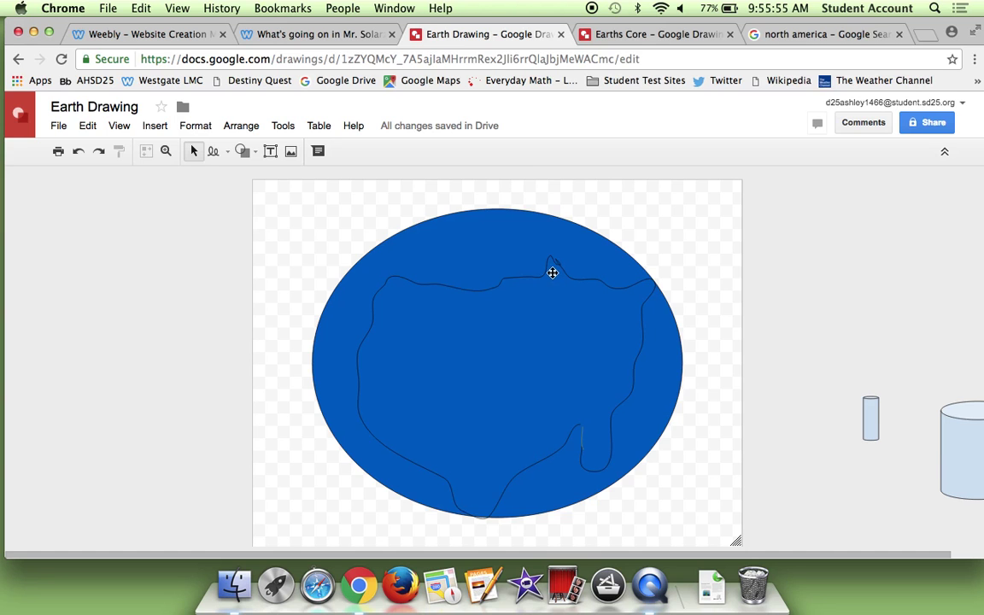
Step: Glance at the Earths Core drawing, the North America map and the assignment page, then return to Earth Drawing
{"action": "left_click", "coordinate": [618, 34]}
{"action": "left_click", "coordinate": [794, 32]}
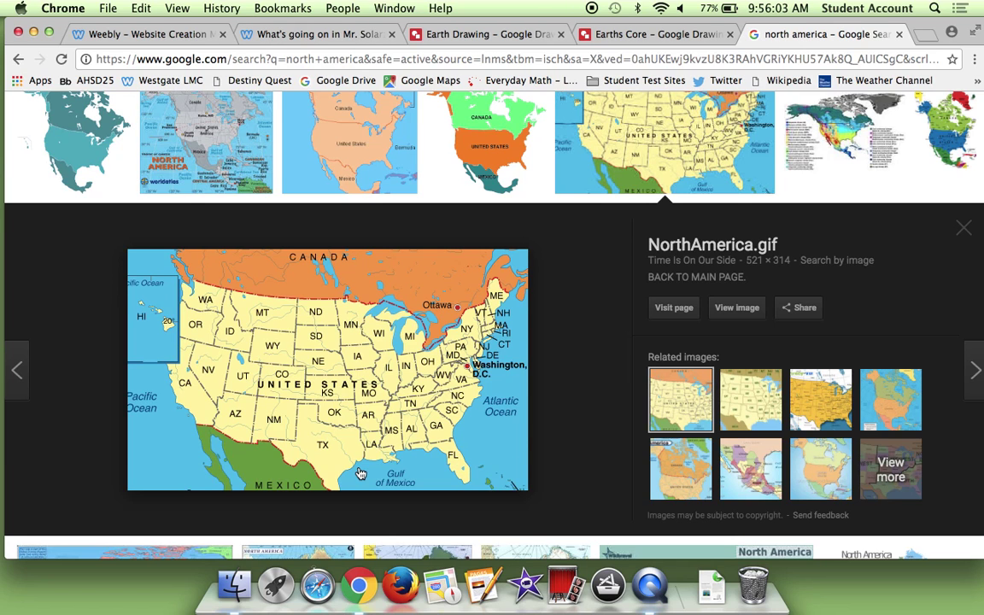
{"action": "left_click", "coordinate": [267, 36]}
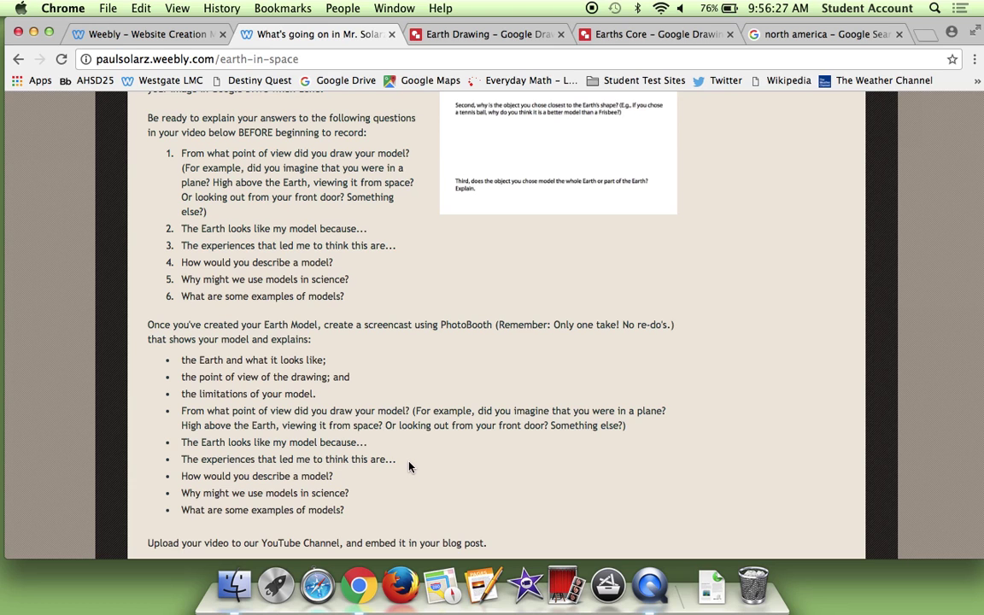
{"action": "left_click", "coordinate": [479, 35]}
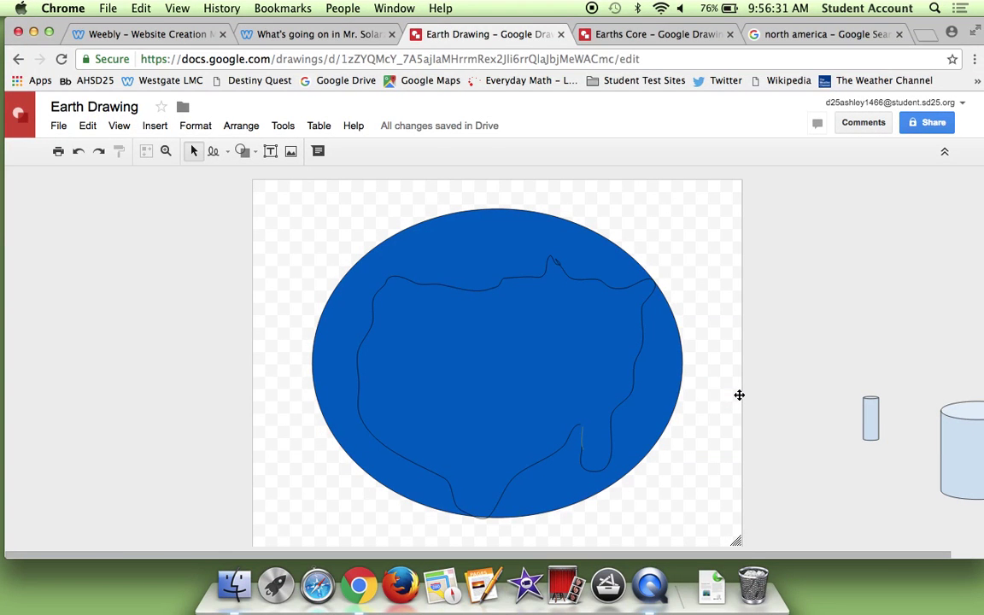
Step: Alternate between the Weebly earth-in-space instructions and the Earth Drawing globe, ending on the assignment page
{"action": "left_click", "coordinate": [299, 34]}
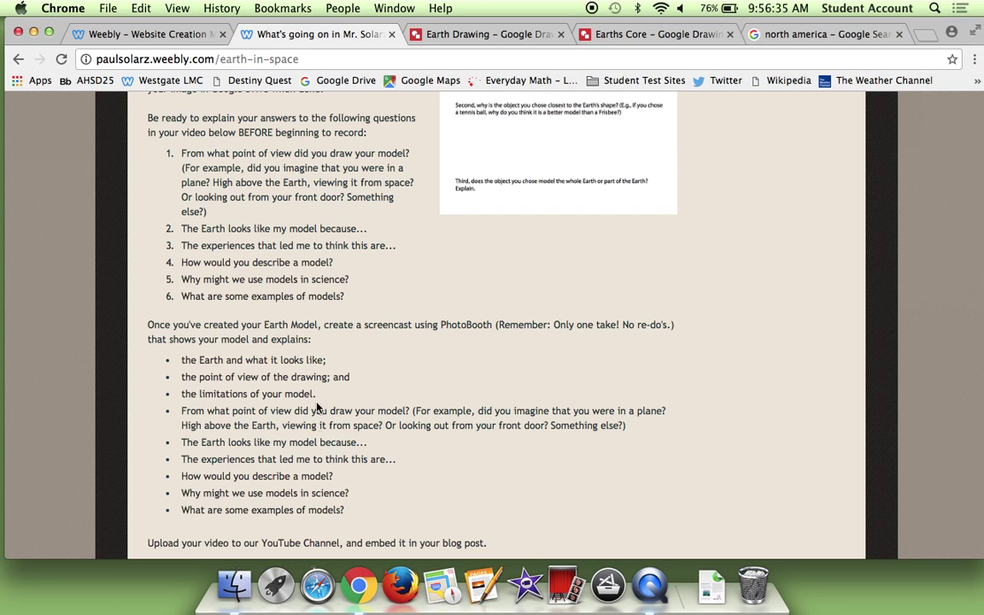
{"action": "left_click", "coordinate": [461, 34]}
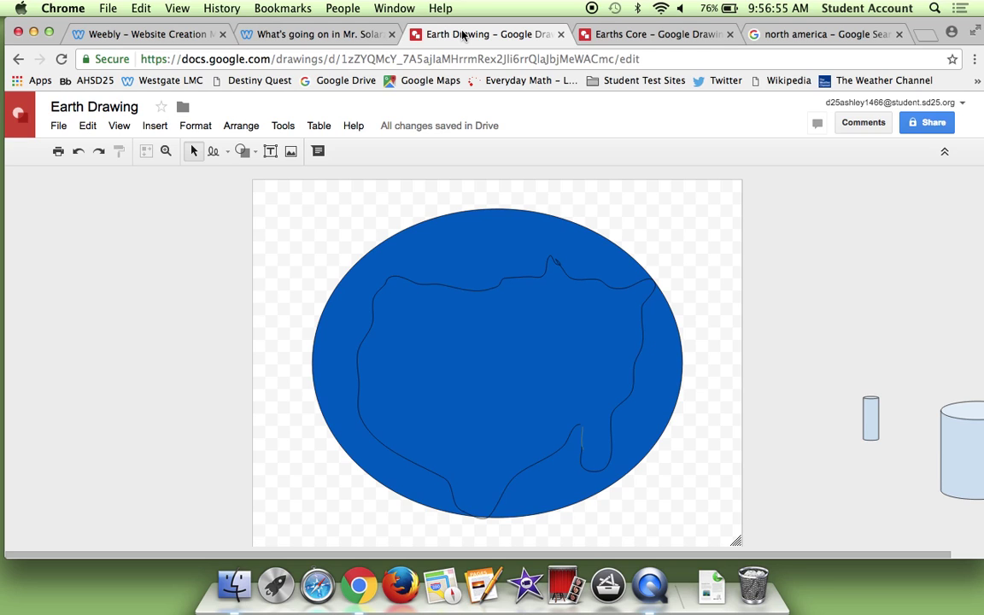
{"action": "left_click", "coordinate": [272, 37]}
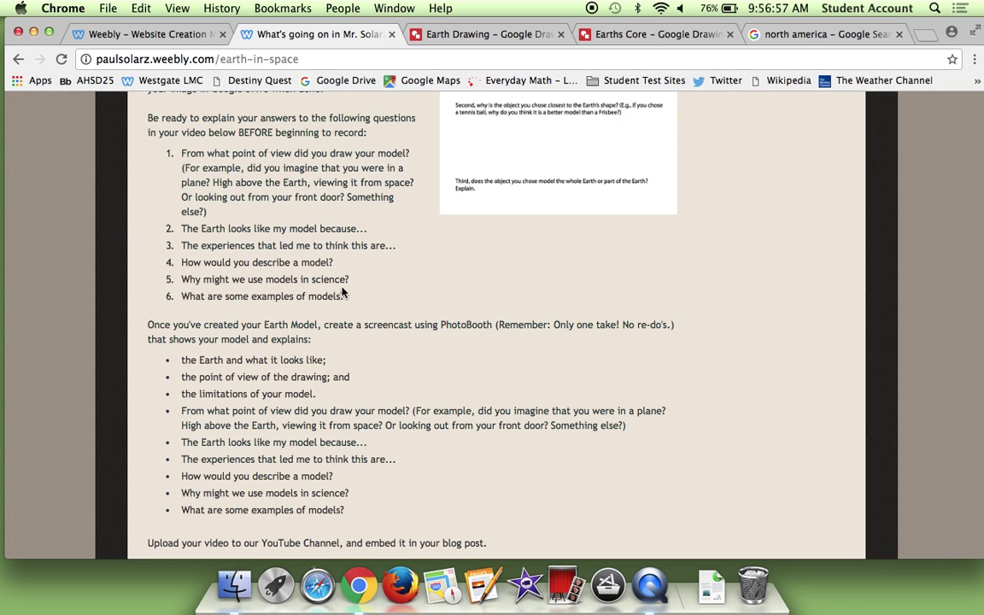
{"action": "left_click", "coordinate": [484, 36]}
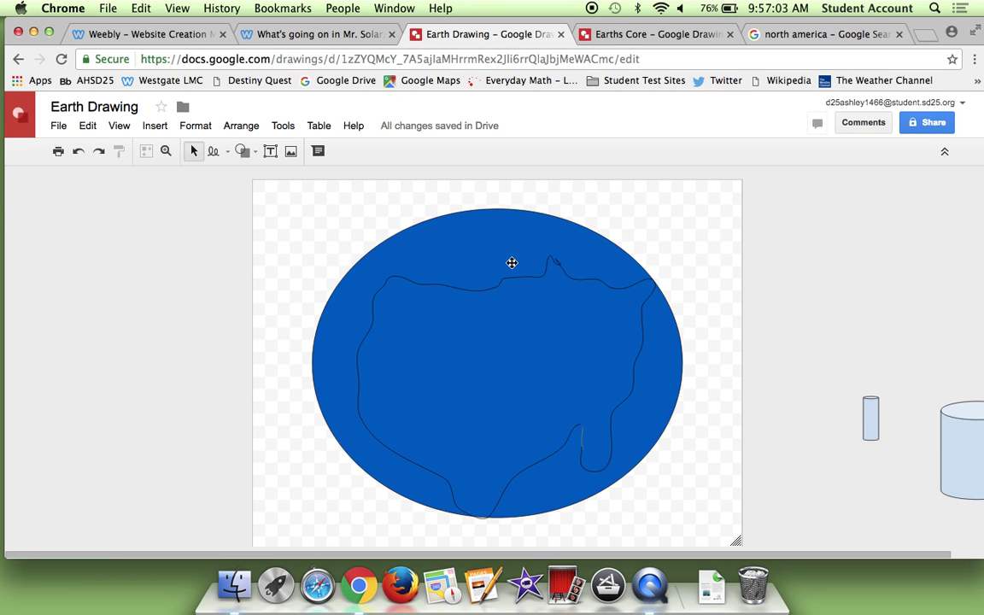
{"action": "left_click", "coordinate": [307, 35]}
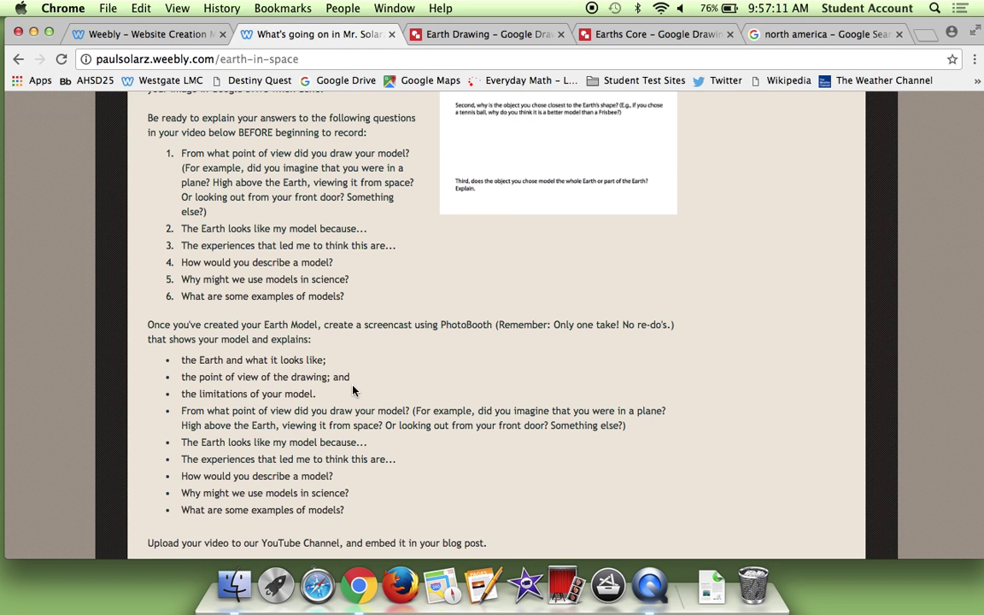
{"action": "left_click", "coordinate": [443, 33]}
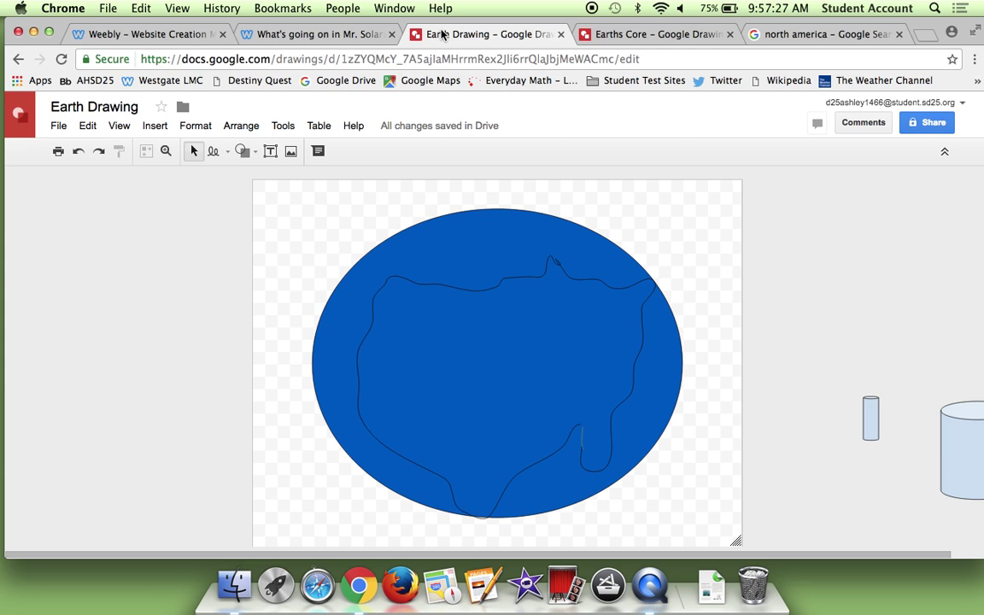
{"action": "left_click", "coordinate": [293, 34]}
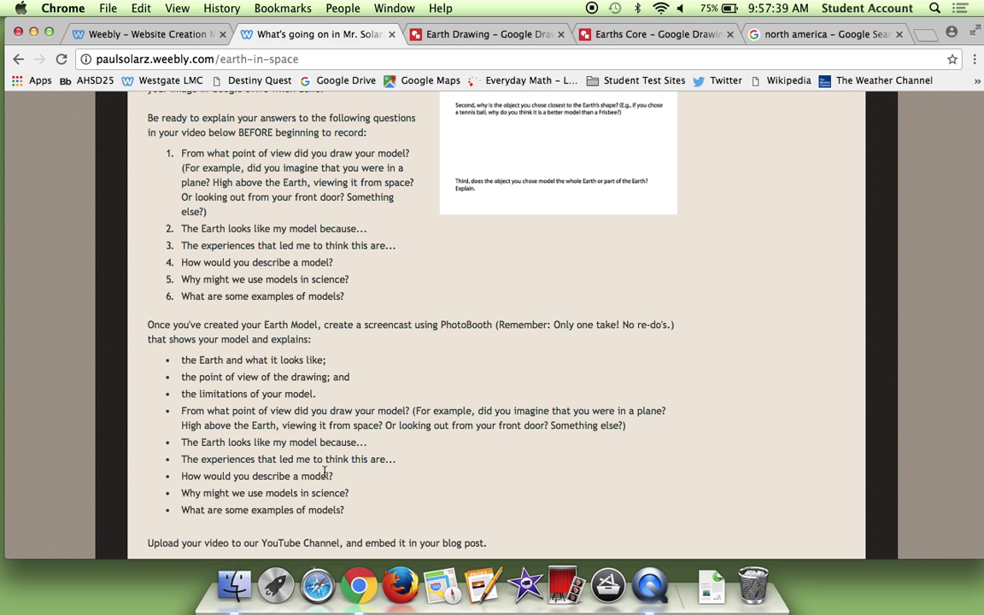
Step: Show the Earth Drawing globe, then the Earths Core layer diagram
{"action": "left_click", "coordinate": [447, 36]}
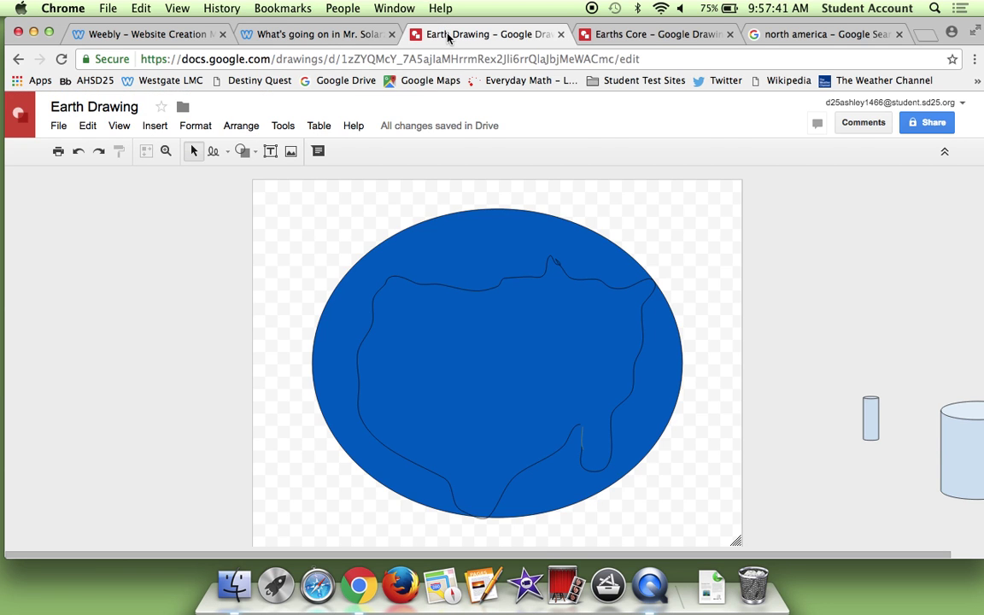
{"action": "left_click", "coordinate": [641, 36]}
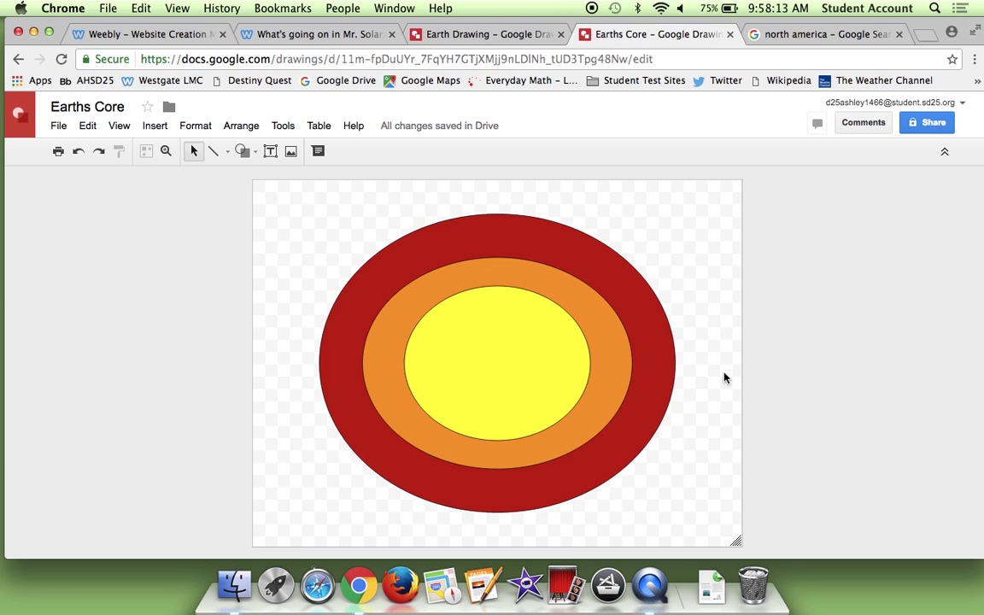
Step: Search Google for 'earths core' and display its image results of Earth layer cutaways
{"action": "left_click", "coordinate": [794, 36]}
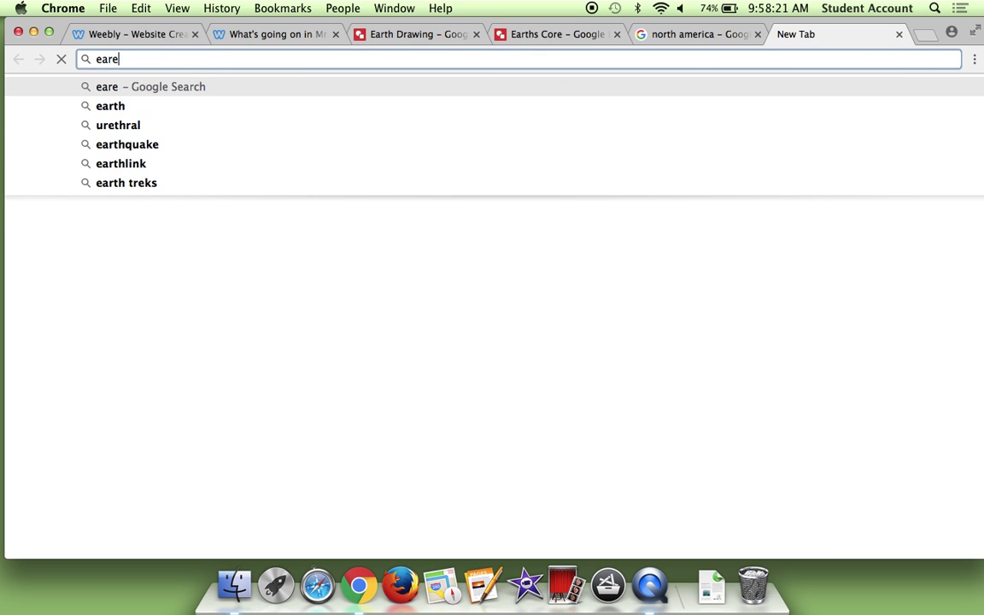
{"action": "key", "text": "BackSpace"}
{"action": "key", "text": "BackSpace"}
{"action": "key", "text": "BackSpace"}
{"action": "key", "text": "BackSpace"}
{"action": "type", "text": "earths core"}
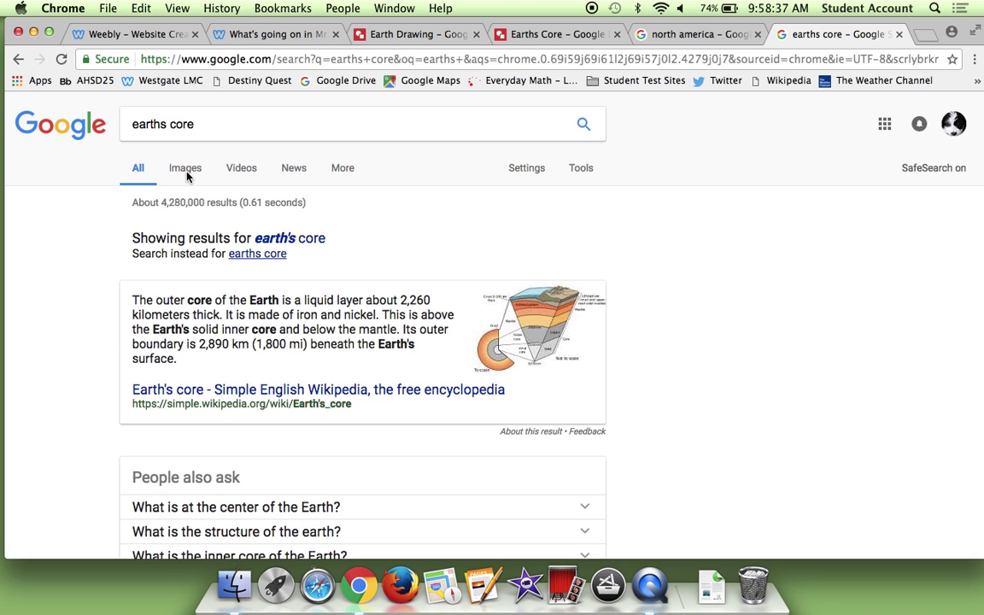
{"action": "left_click", "coordinate": [188, 174]}
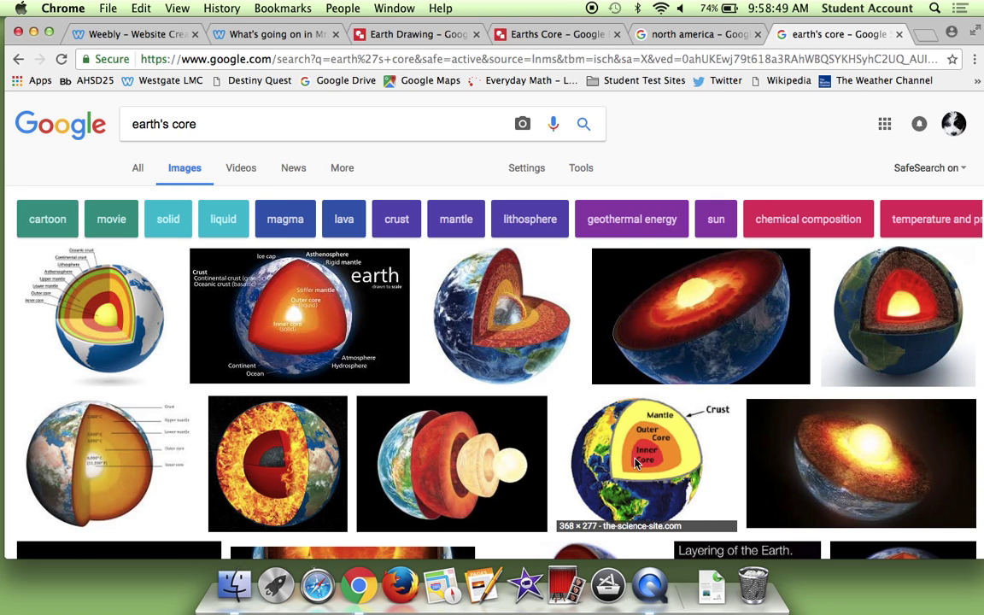
{"action": "left_click", "coordinate": [595, 329]}
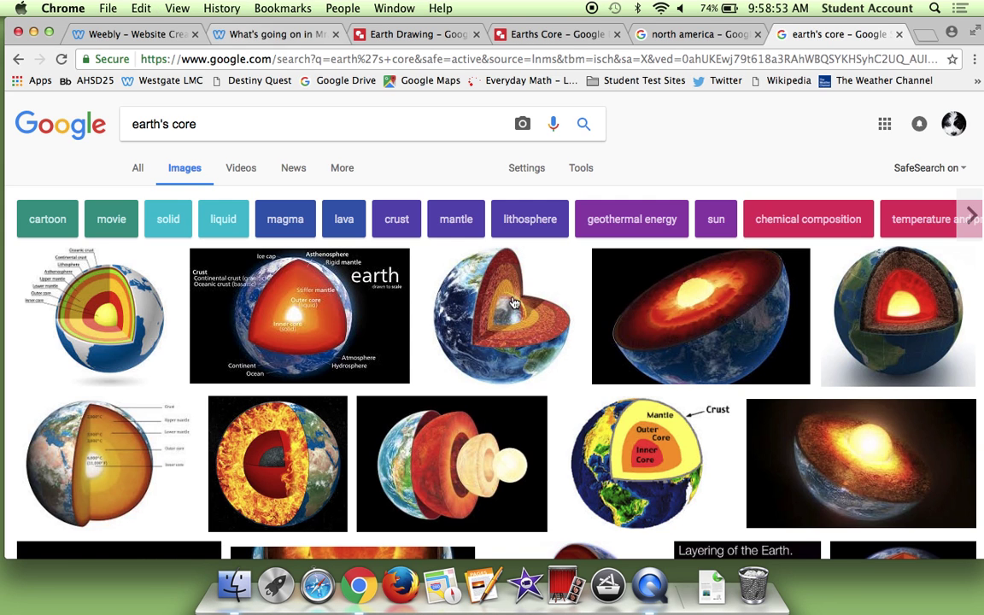
Step: Flip between the assignment page, the Earth Drawing globe and both image result tabs
{"action": "left_click", "coordinate": [260, 34]}
{"action": "left_click", "coordinate": [360, 33]}
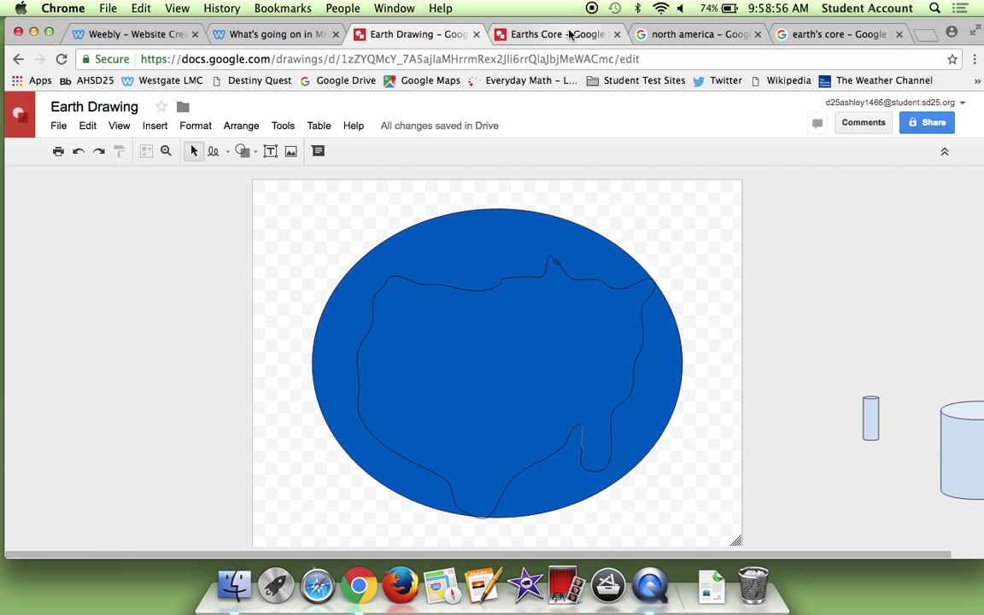
{"action": "left_click", "coordinate": [257, 34]}
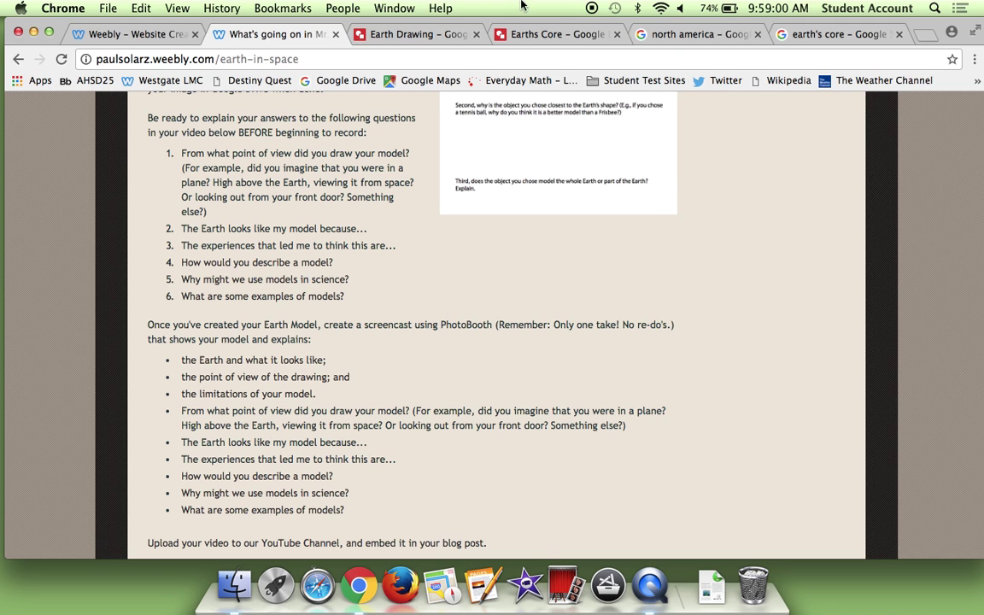
{"action": "left_click", "coordinate": [407, 35]}
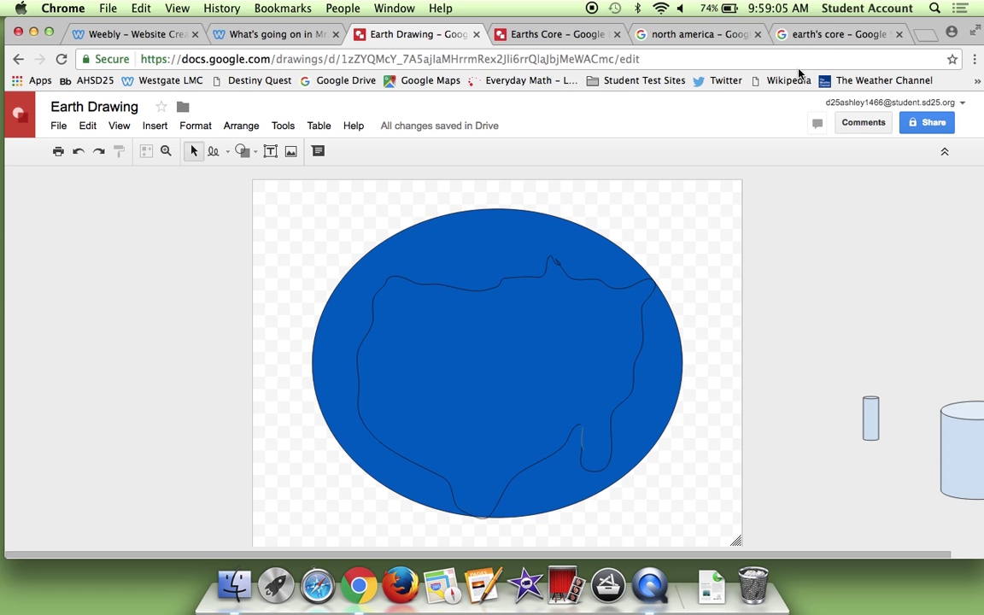
{"action": "left_click", "coordinate": [836, 34]}
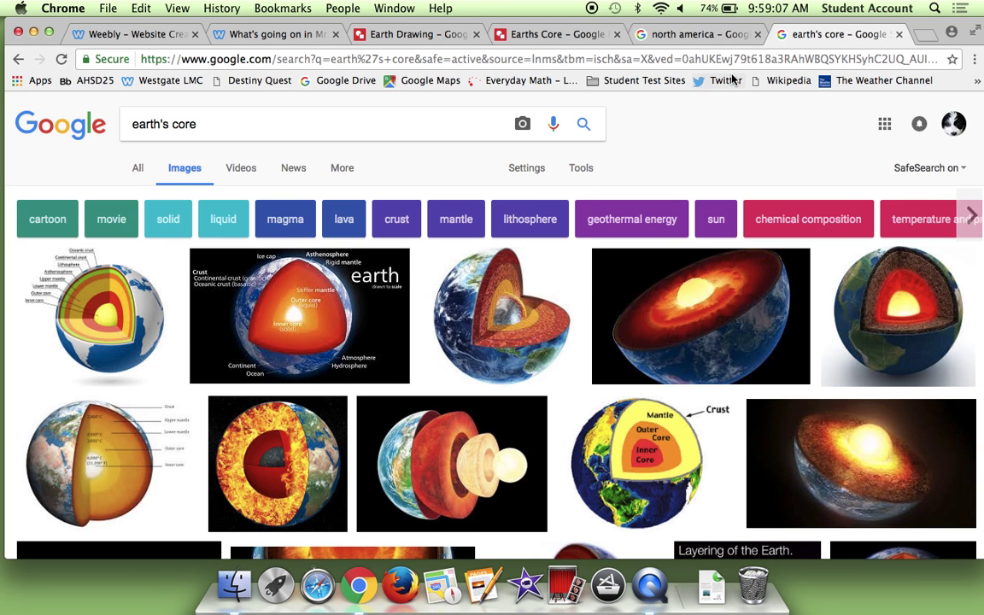
{"action": "left_click", "coordinate": [690, 36]}
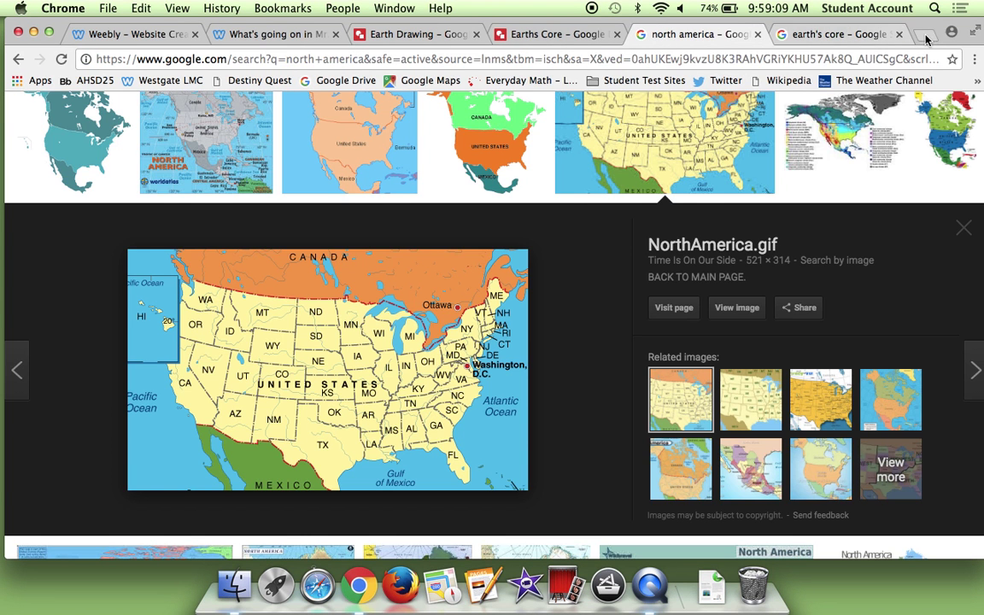
Step: Start a new tab search for 'glo', erase it, and close the unused tab
{"action": "left_click", "coordinate": [923, 35]}
{"action": "type", "text": "glo"}
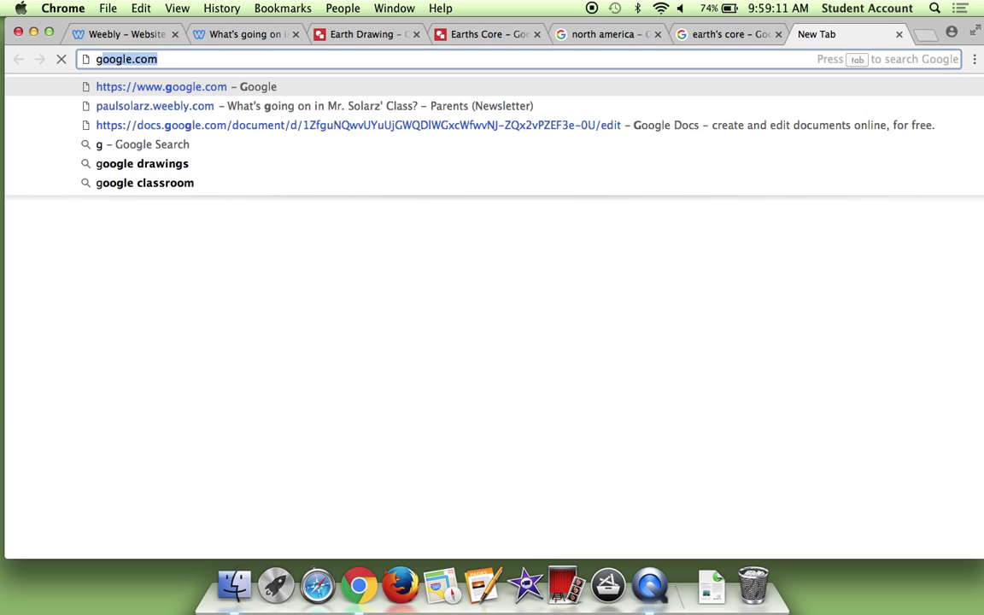
{"action": "key", "text": "BackSpace"}
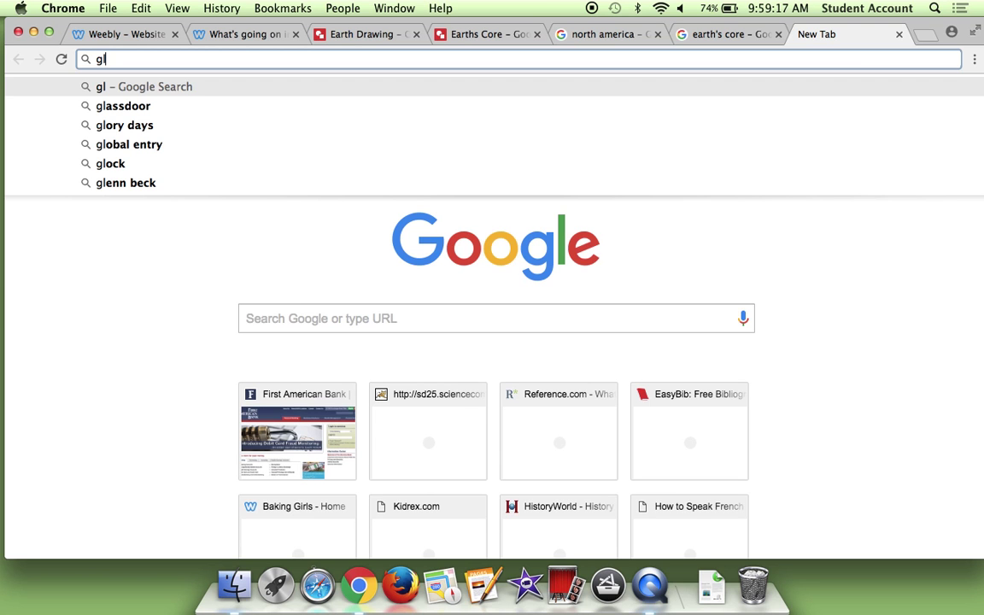
{"action": "key", "text": "BackSpace"}
{"action": "key", "text": "BackSpace"}
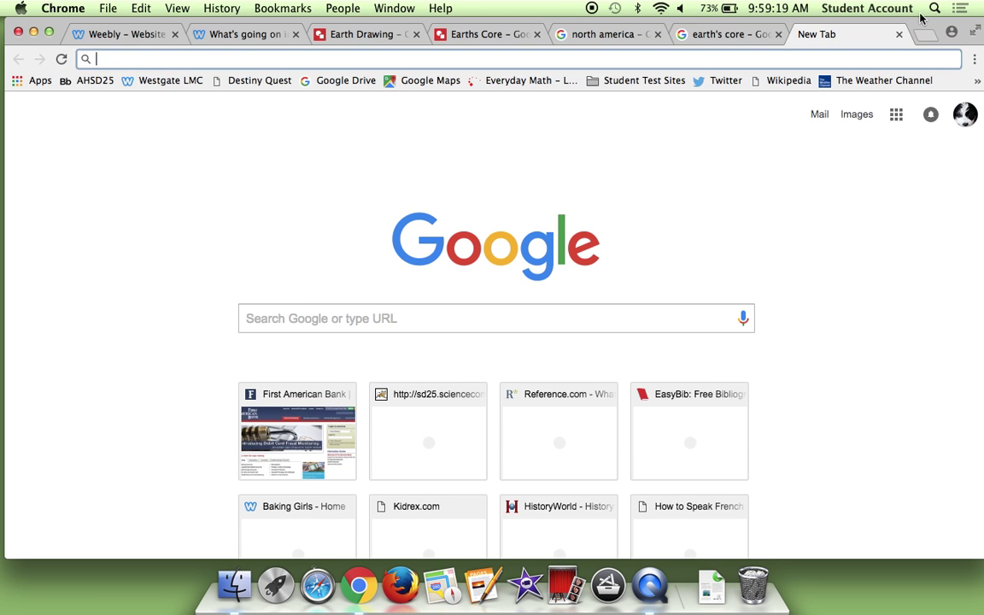
{"action": "left_click", "coordinate": [899, 34]}
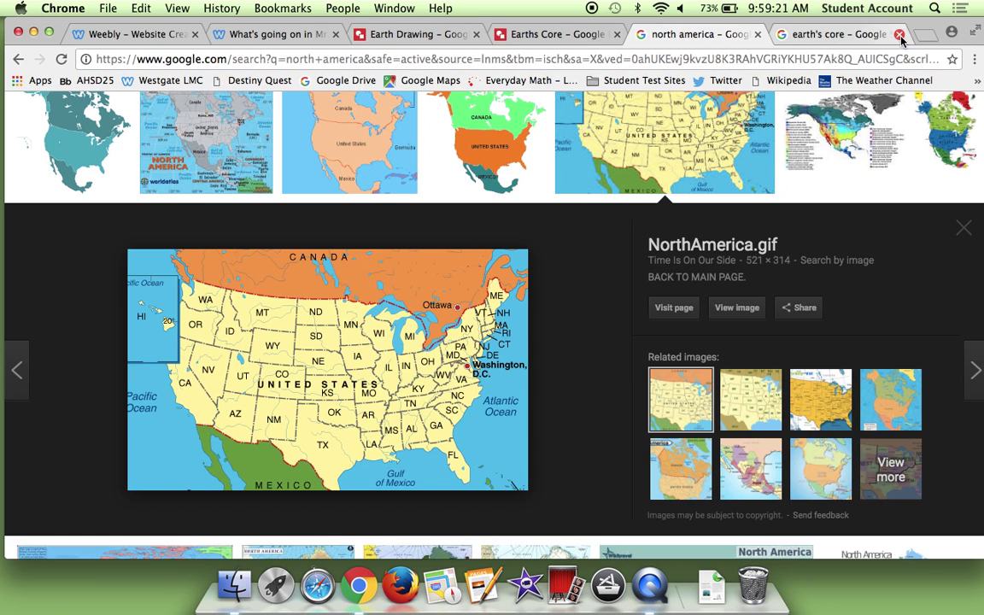
Step: Scroll through the earth-in-space assignment page, then return to the Earth drawings
{"action": "left_click", "coordinate": [228, 35]}
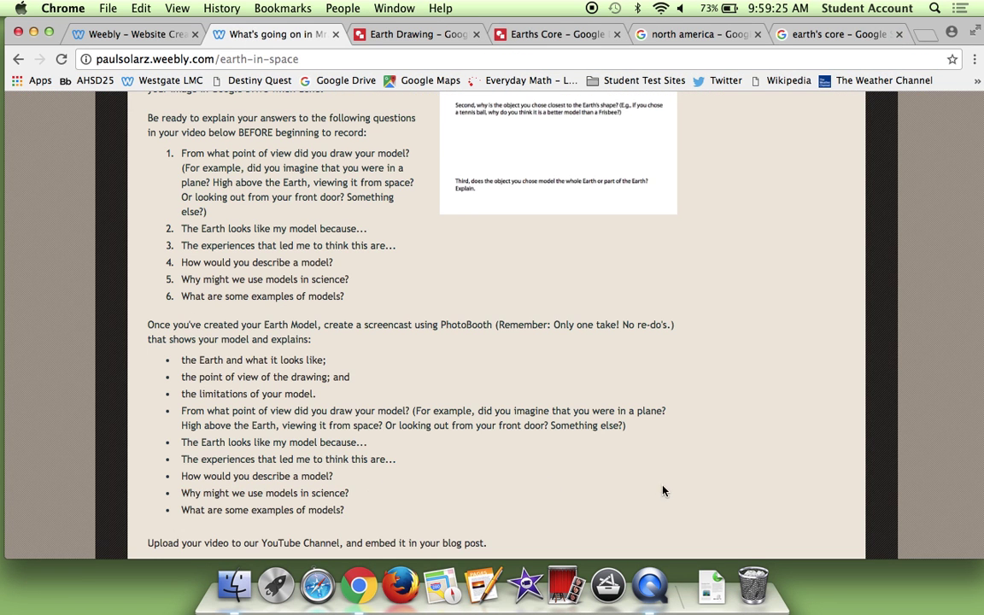
{"action": "scroll", "coordinate": [843, 238], "scroll_direction": "down", "scroll_amount": 1}
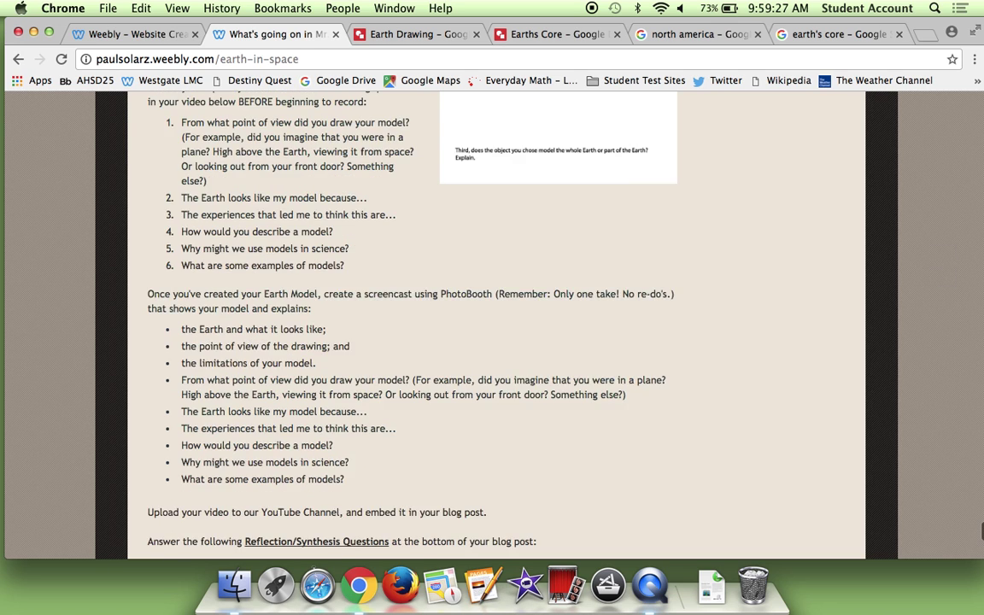
{"action": "scroll", "coordinate": [980, 529], "scroll_direction": "up", "scroll_amount": 1}
{"action": "scroll", "coordinate": [496, 325], "scroll_direction": "up", "scroll_amount": 5}
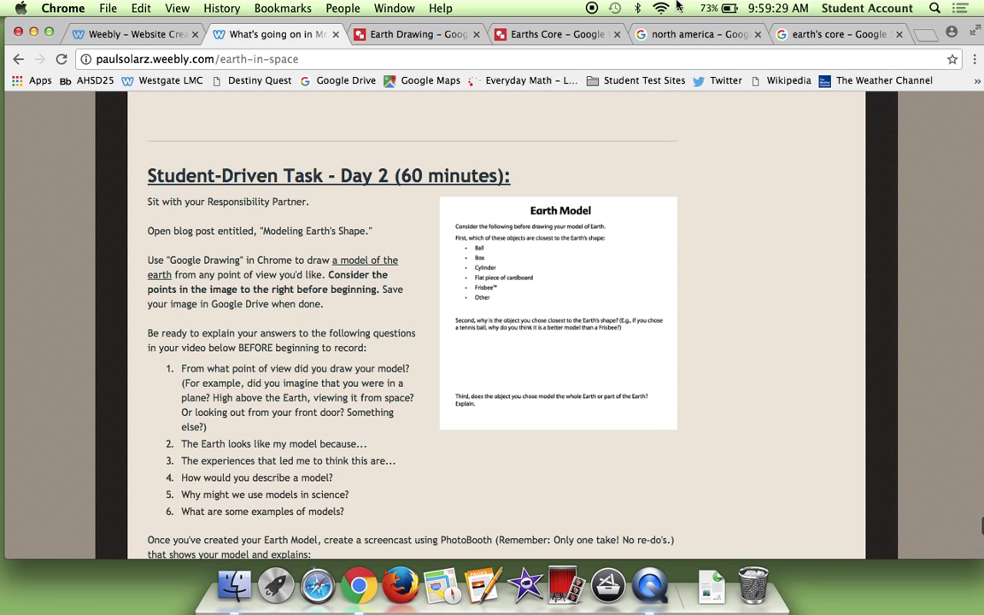
{"action": "left_click", "coordinate": [415, 34]}
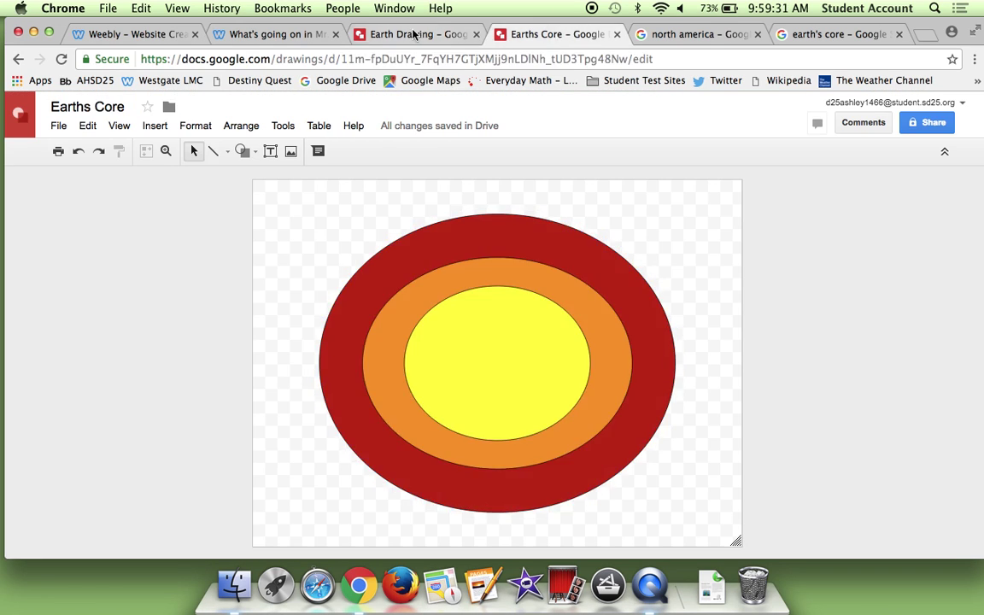